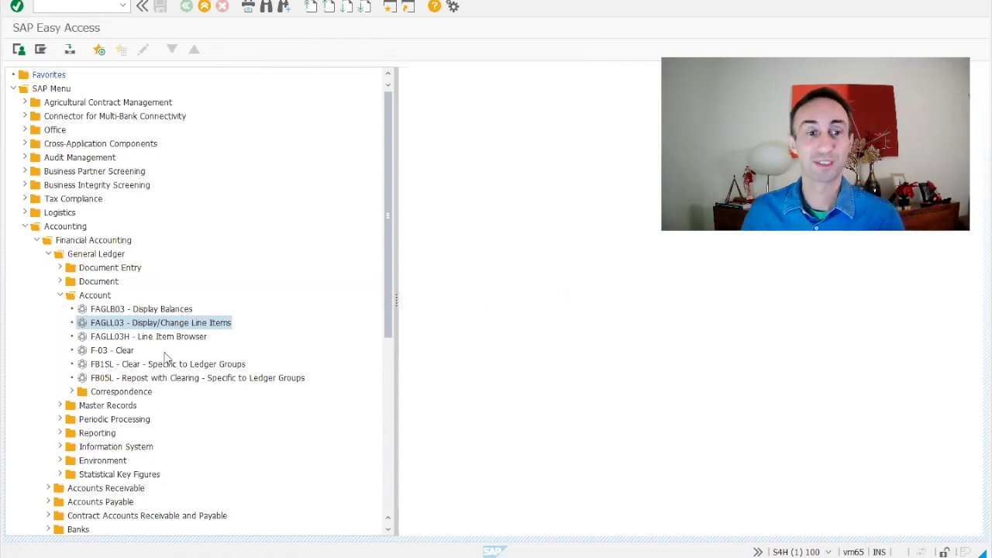
# Step: Open FAGLL03 - Display/Change Line Items and add Created on from G/L Account Company Code as a dynamic selection
pyautogui.doubleClick(120, 324)
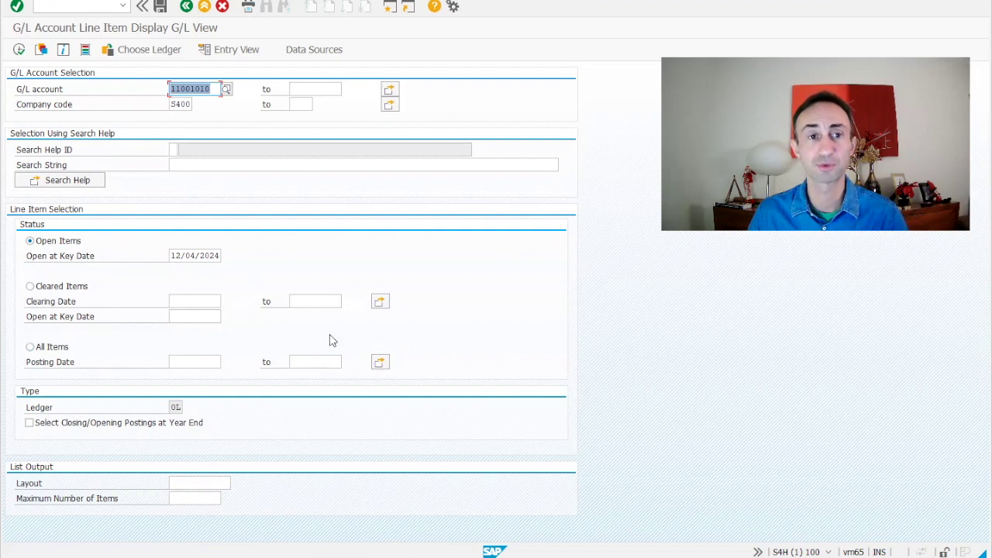
pyautogui.click(85, 49)
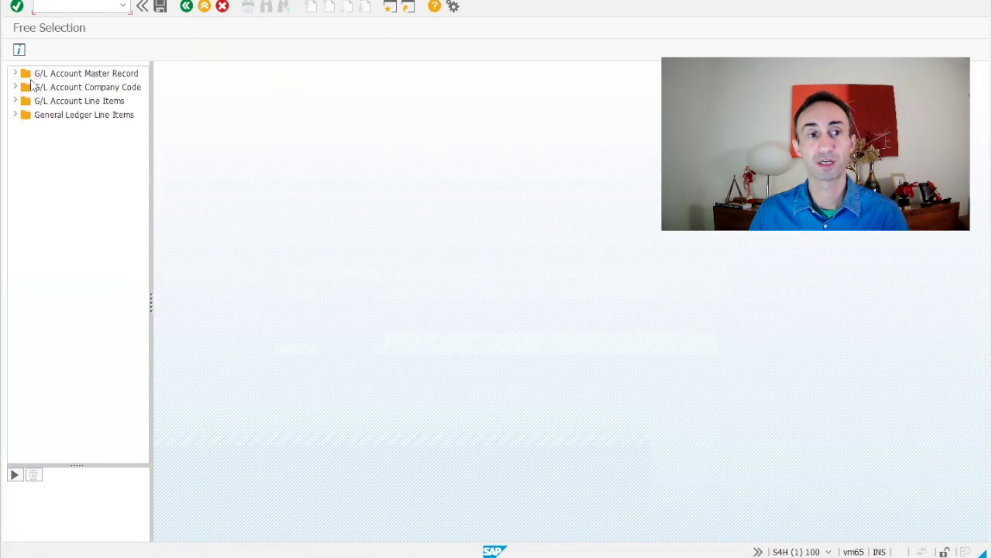
pyautogui.click(15, 86)
pyautogui.click(16, 475)
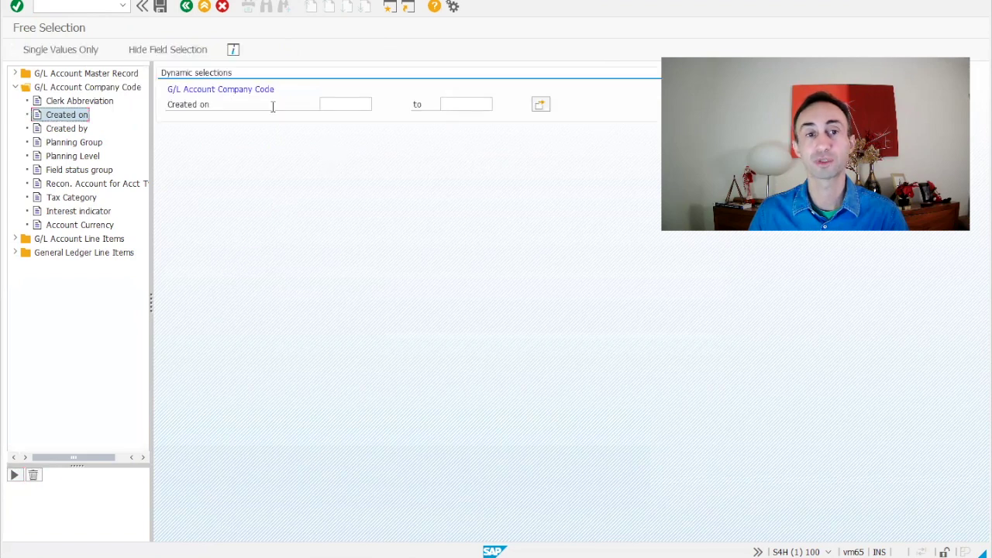
pyautogui.click(368, 104)
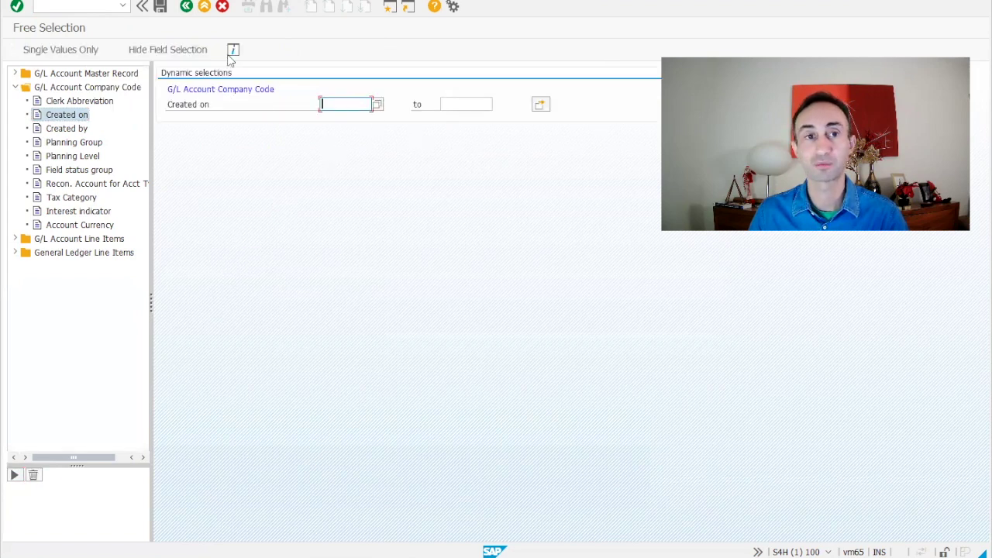
pyautogui.click(188, 8)
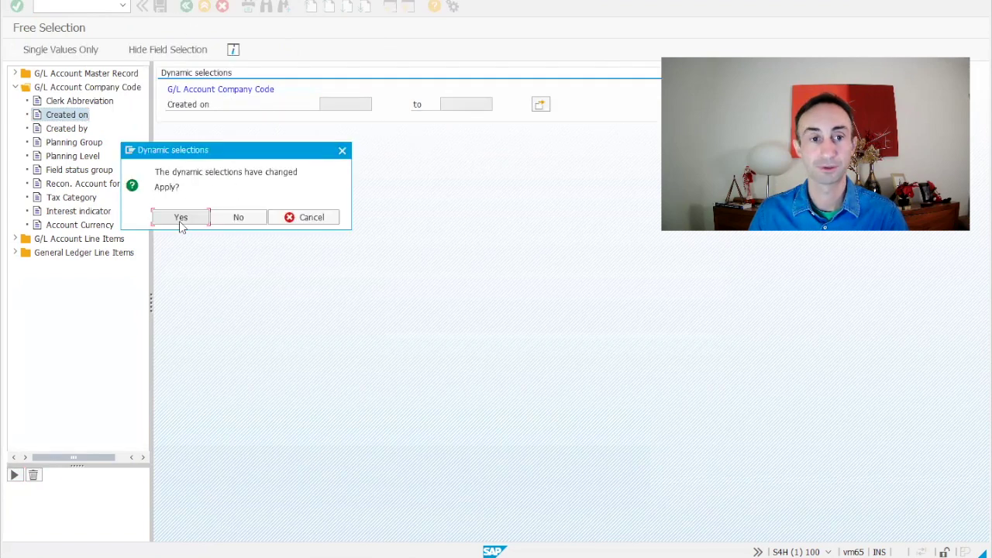
pyautogui.click(180, 220)
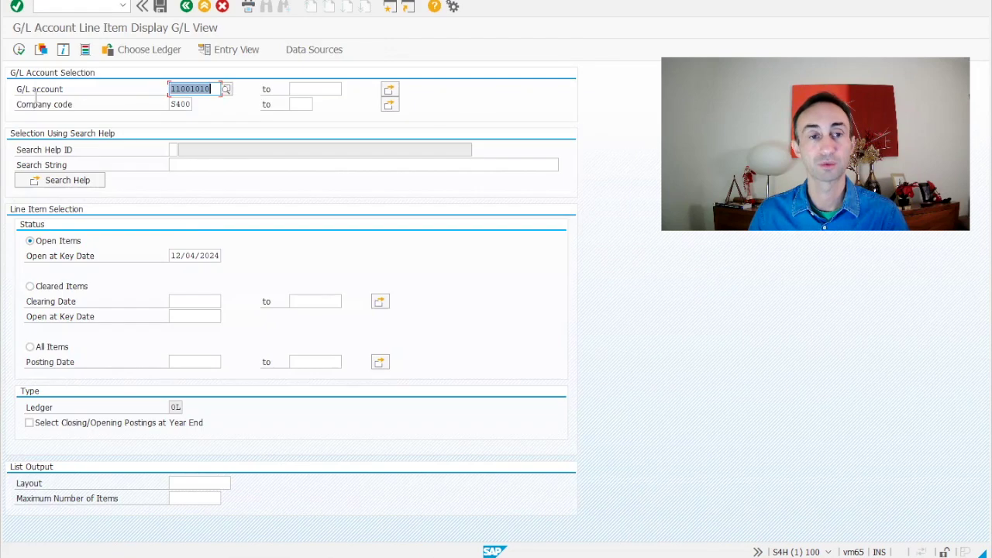
# Step: Check the ledger choice, clear the G/L account and run the open-item report for company code S400
pyautogui.click(144, 49)
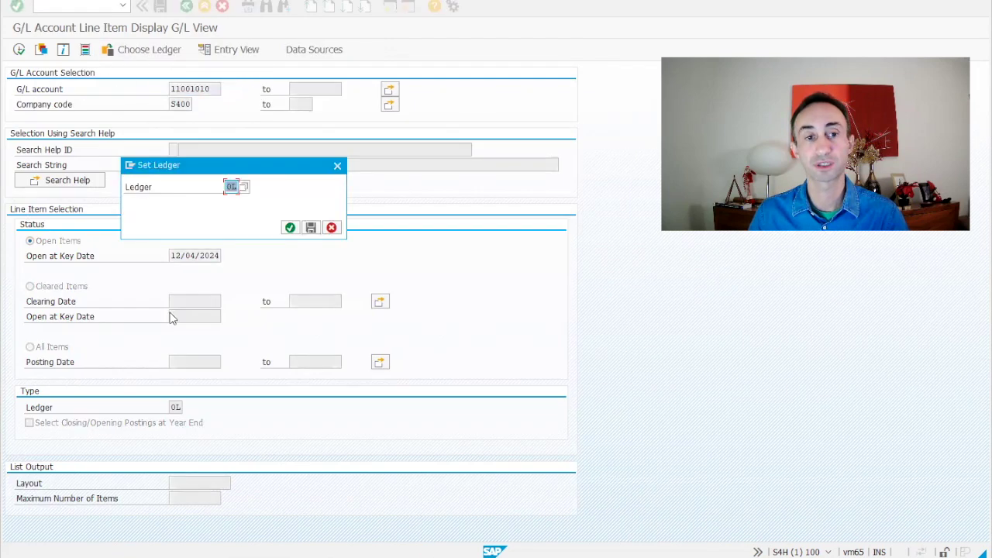
pyautogui.click(331, 227)
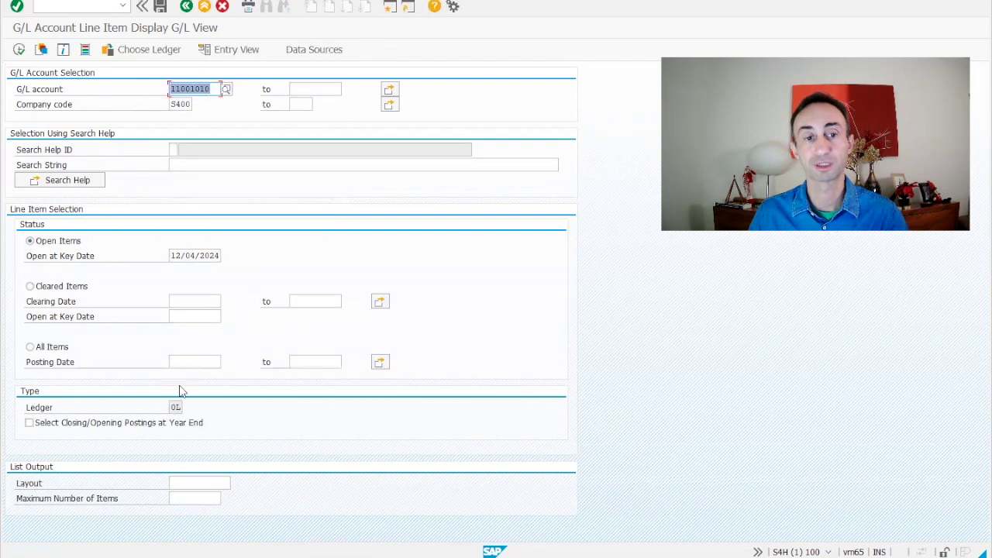
pyautogui.press('Delete')
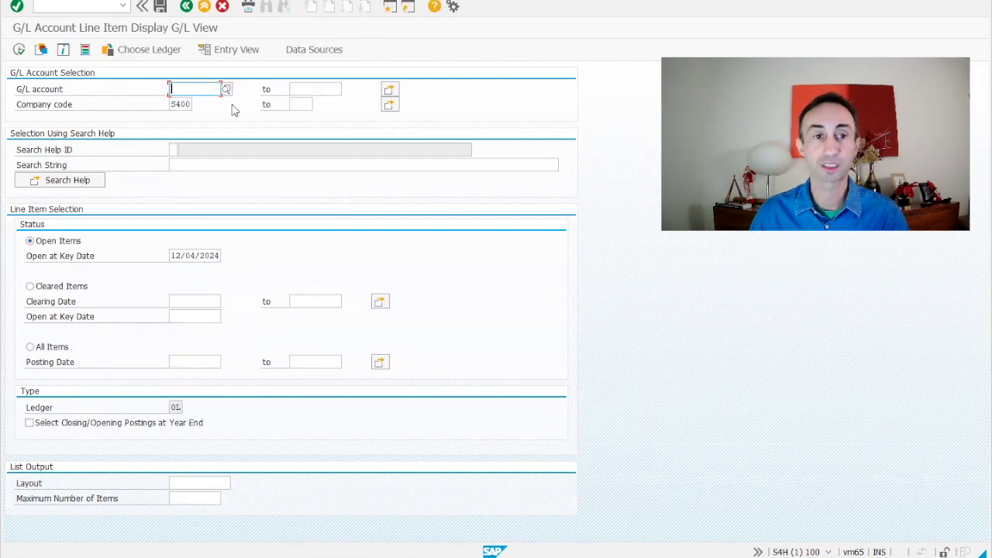
pyautogui.click(19, 51)
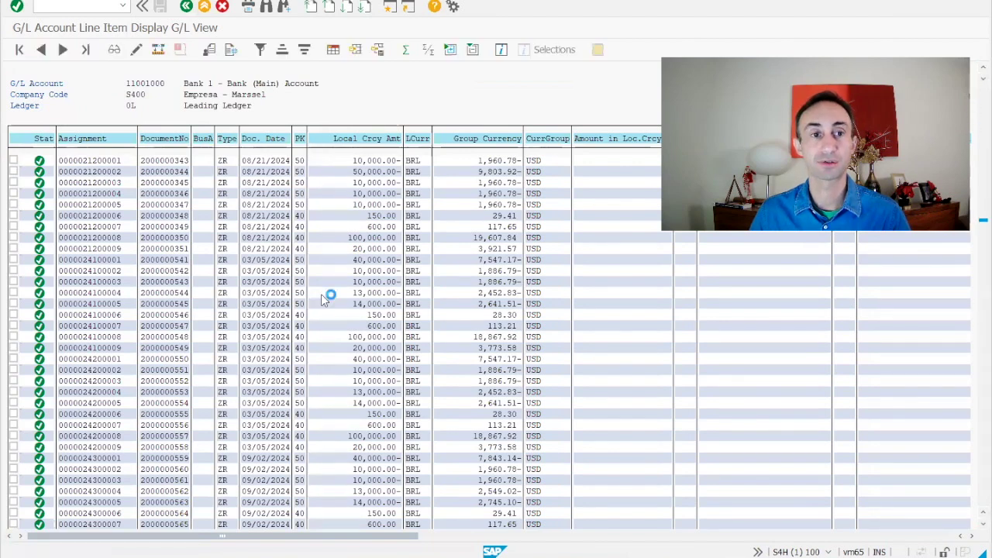
# Step: Review the line item list and add the Posting Date column after Document Date in its layout
pyautogui.scroll(-10, 186, 341)
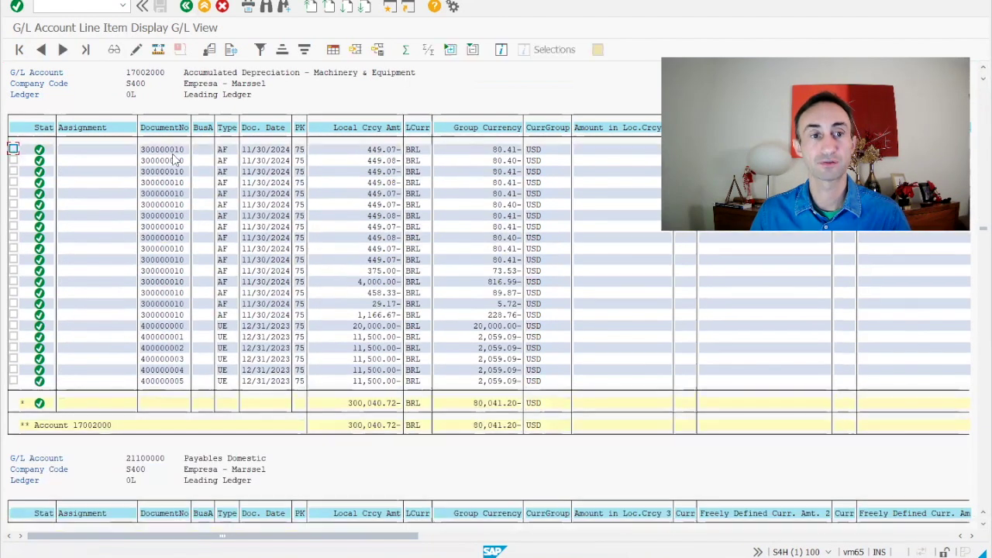
pyautogui.scroll(-1, 222, 448)
pyautogui.scroll(-3, 221, 416)
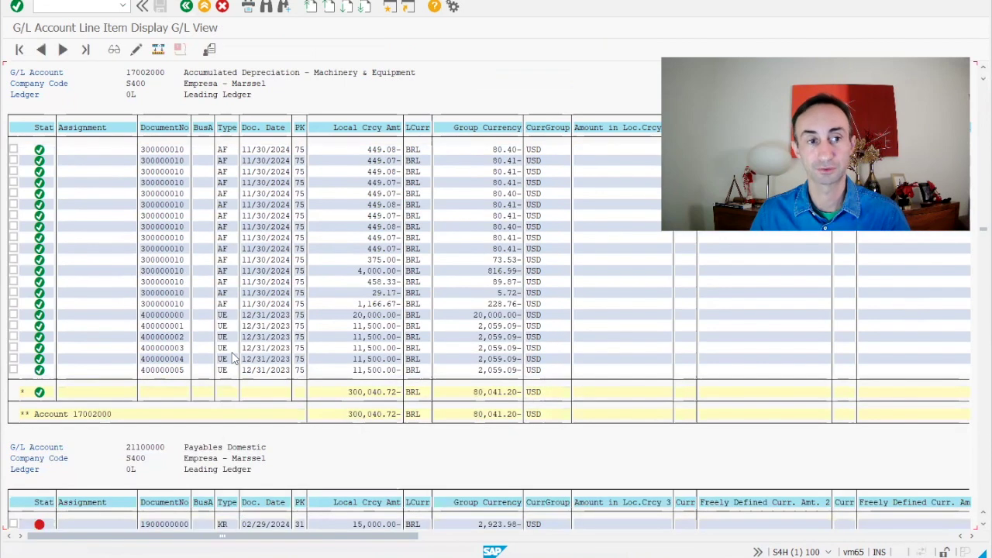
pyautogui.scroll(-1, 236, 356)
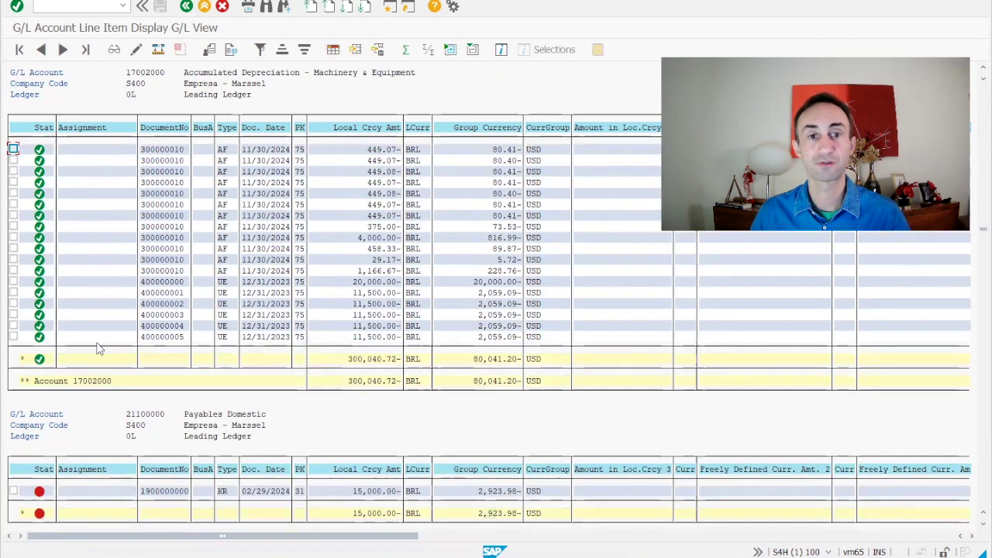
pyautogui.click(333, 49)
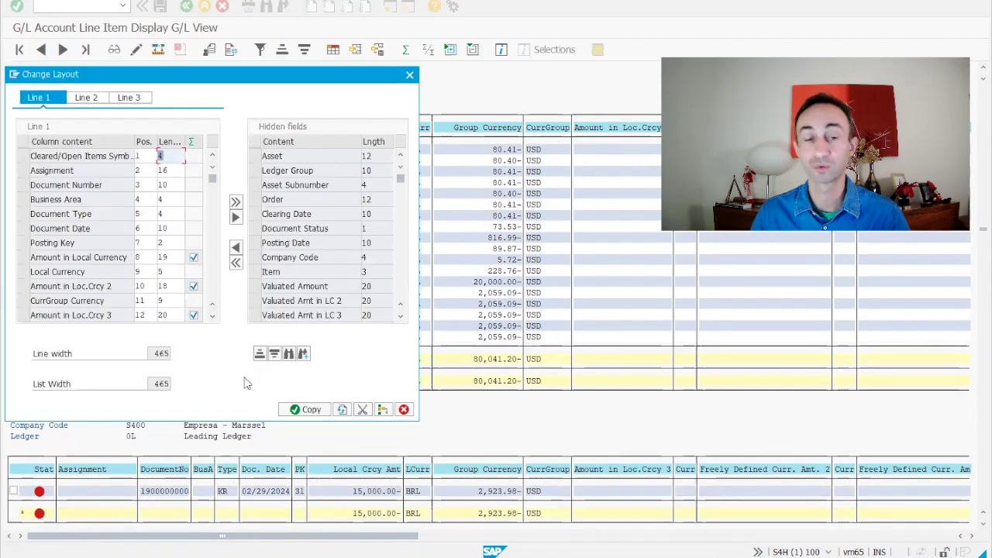
pyautogui.click(254, 242)
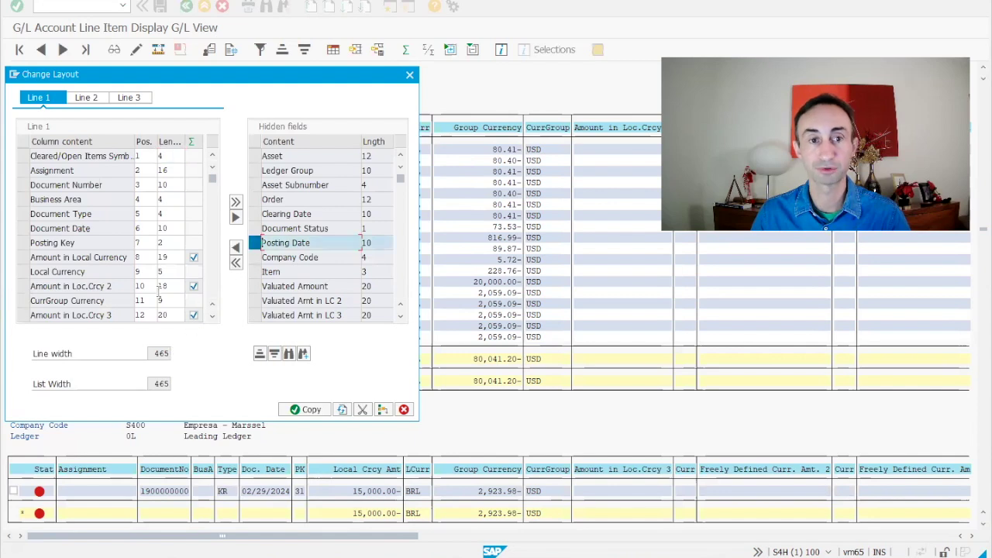
pyautogui.click(23, 243)
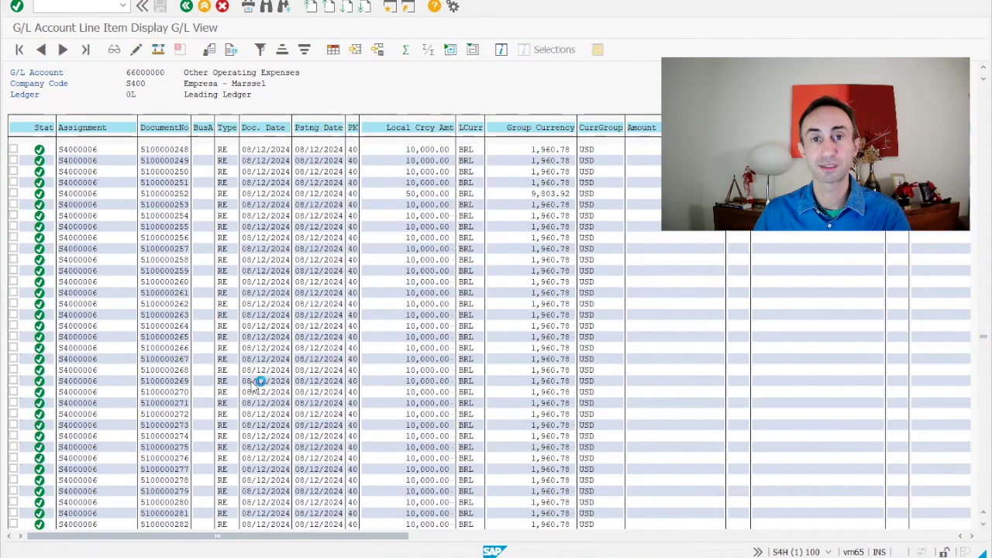
pyautogui.scroll(-1, 354, 319)
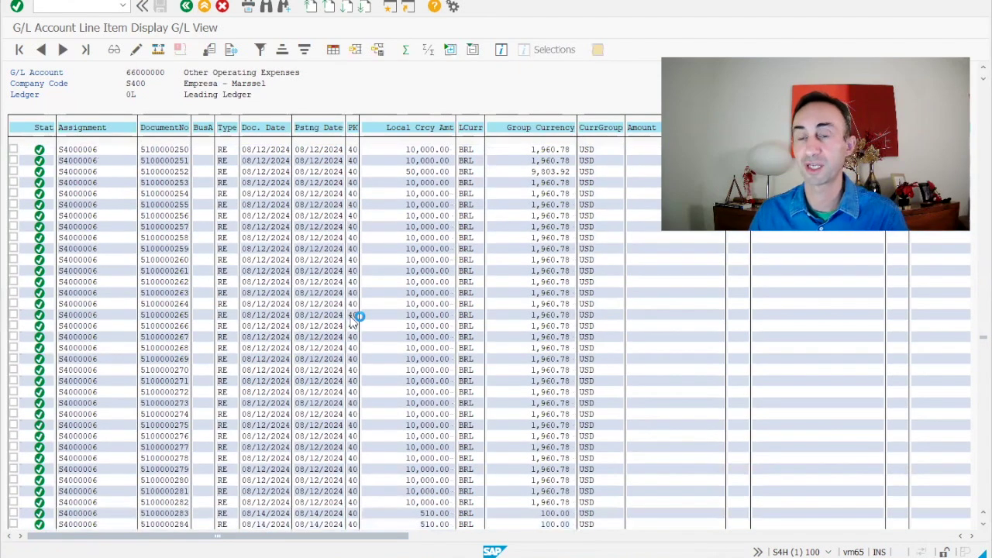
pyautogui.scroll(-1, 354, 318)
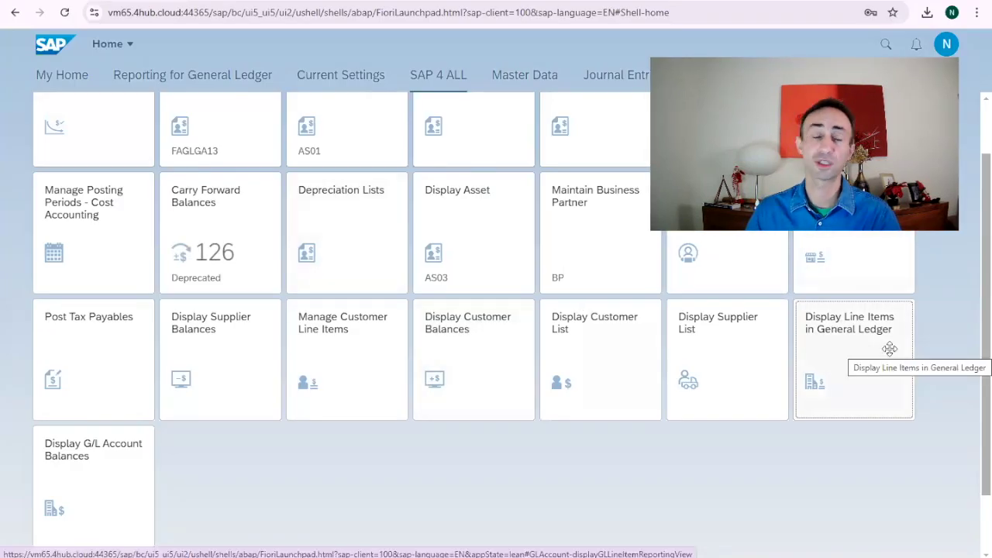
# Step: Switch to the SAP Fiori launchpad, open Display Line Items in General Ledger and select ledger 0L, reviewing the available status options
pyautogui.click(821, 322)
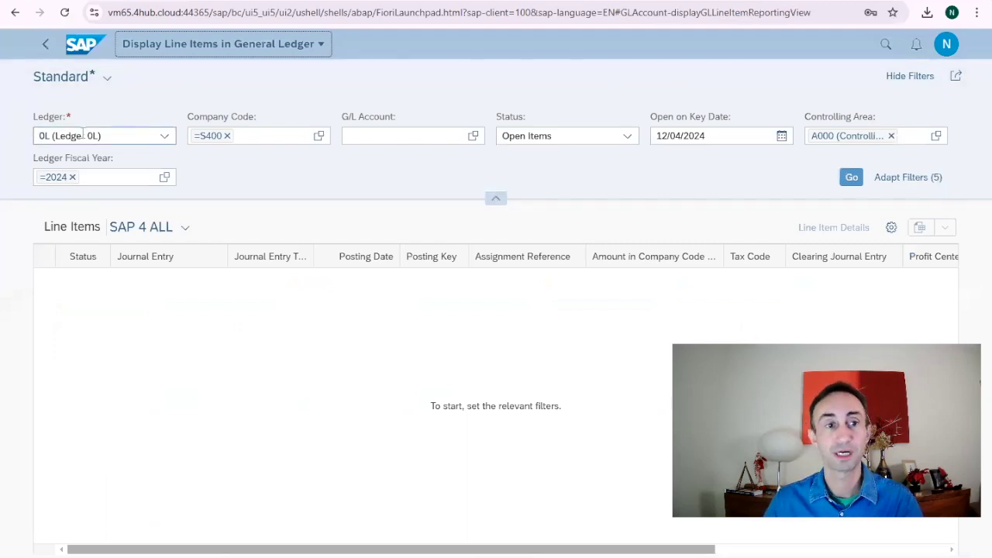
pyautogui.click(163, 138)
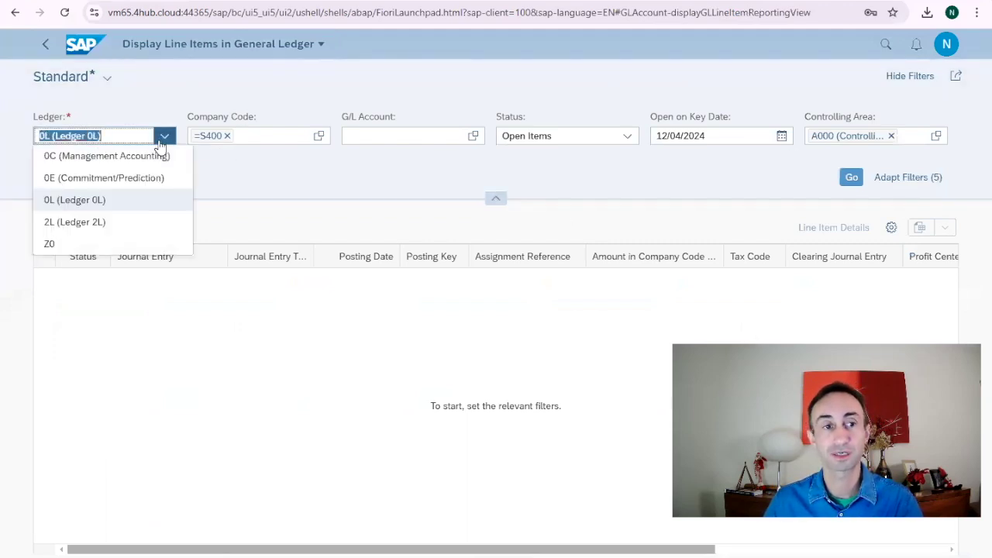
pyautogui.click(83, 203)
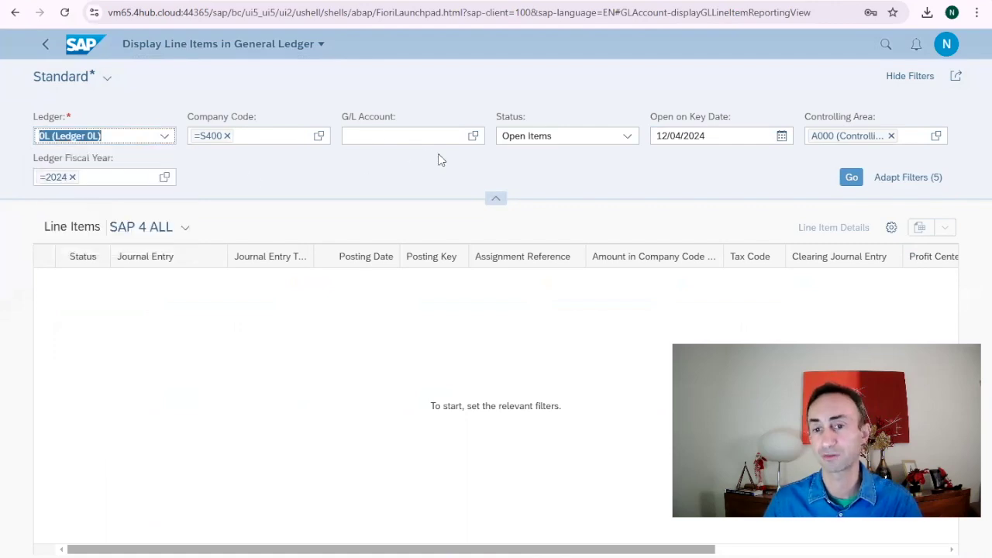
pyautogui.click(522, 139)
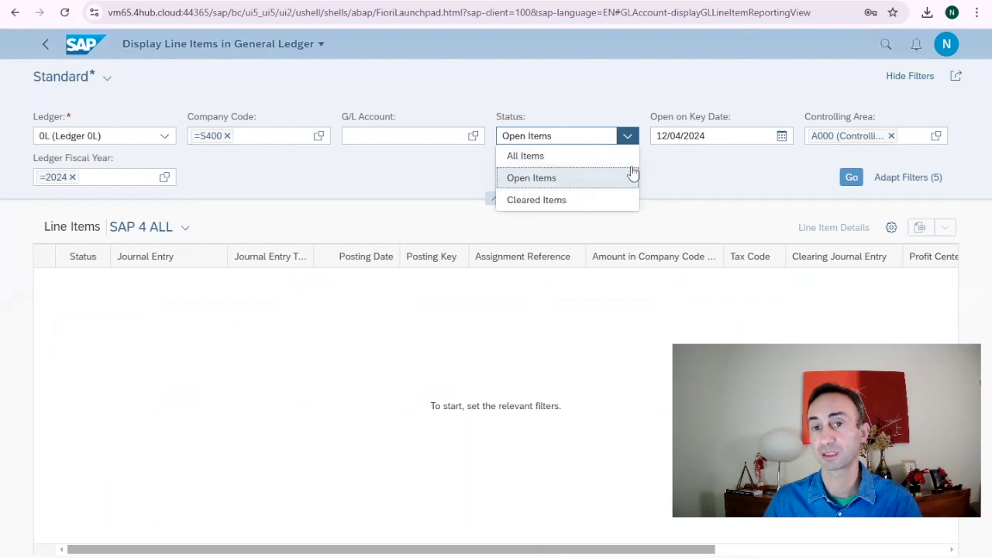
pyautogui.click(667, 177)
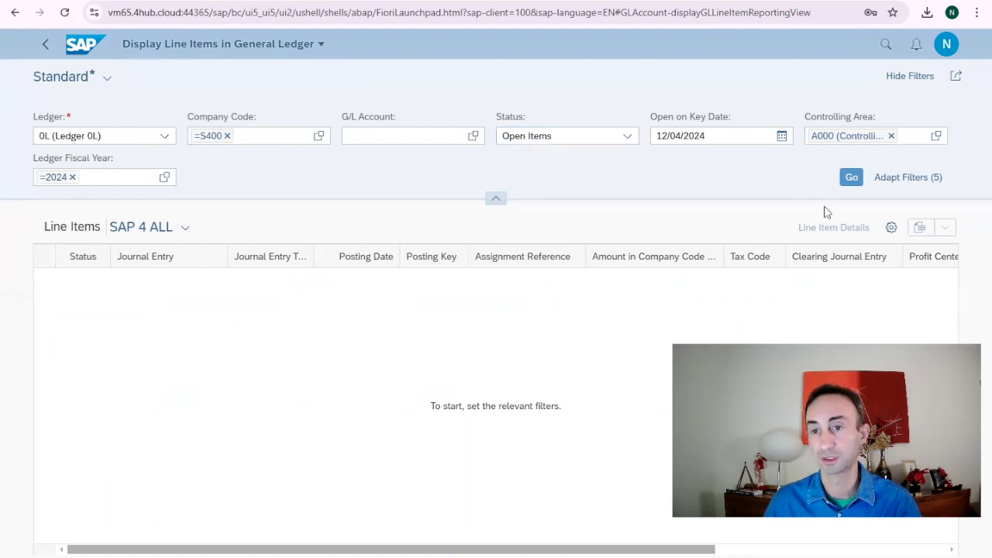
# Step: Add Chart of Accounts to the filters of the general ledger line item app
pyautogui.click(897, 178)
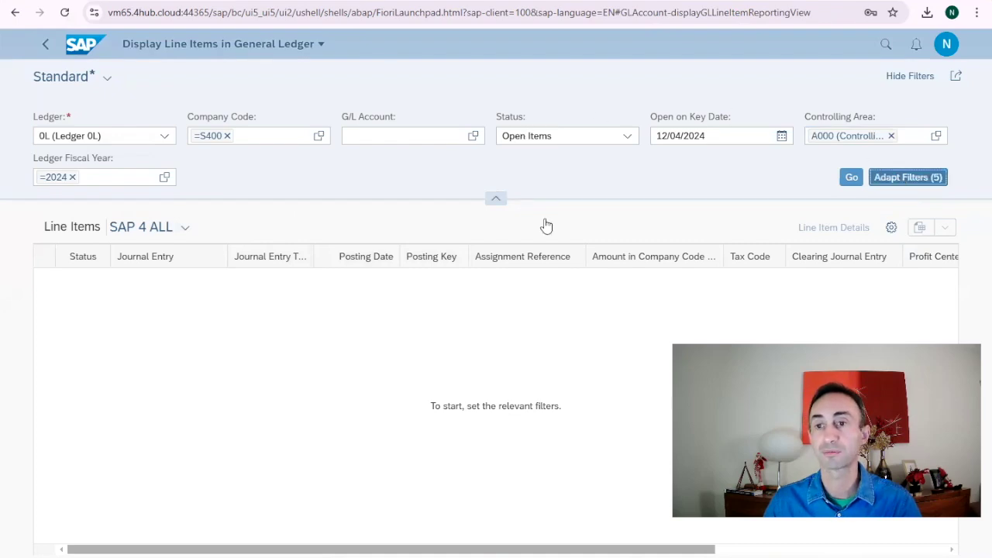
pyautogui.click(877, 177)
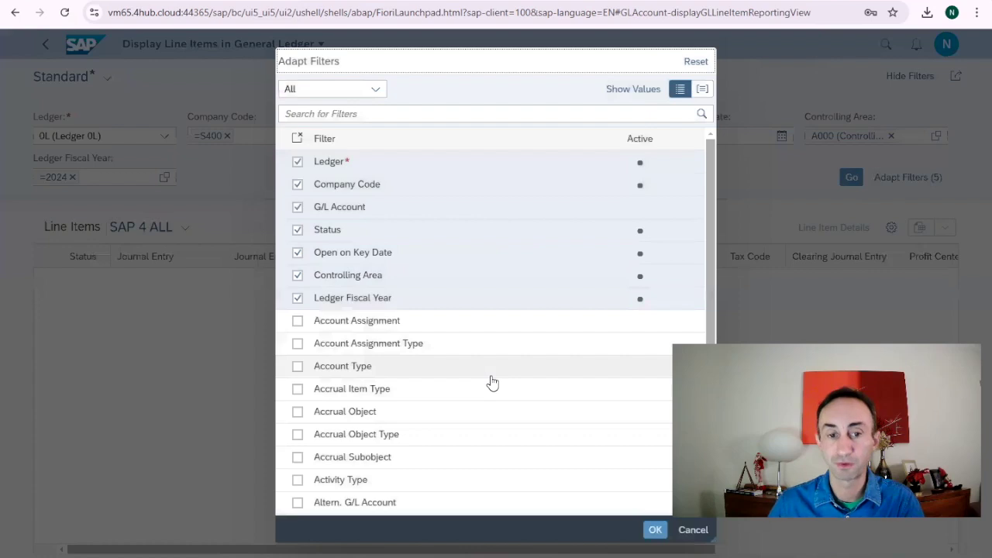
pyautogui.scroll(-10, 492, 383)
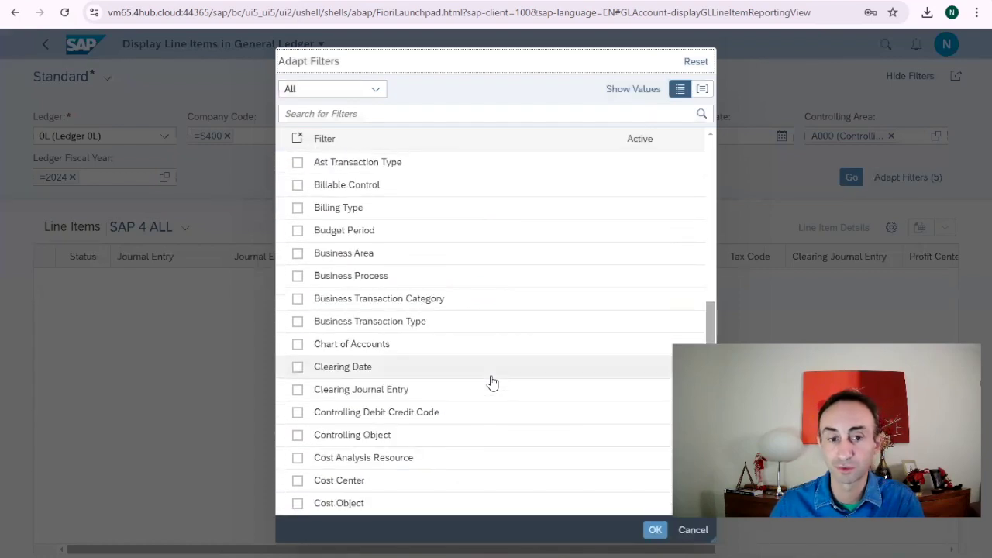
pyautogui.scroll(-4, 492, 383)
pyautogui.scroll(2, 492, 383)
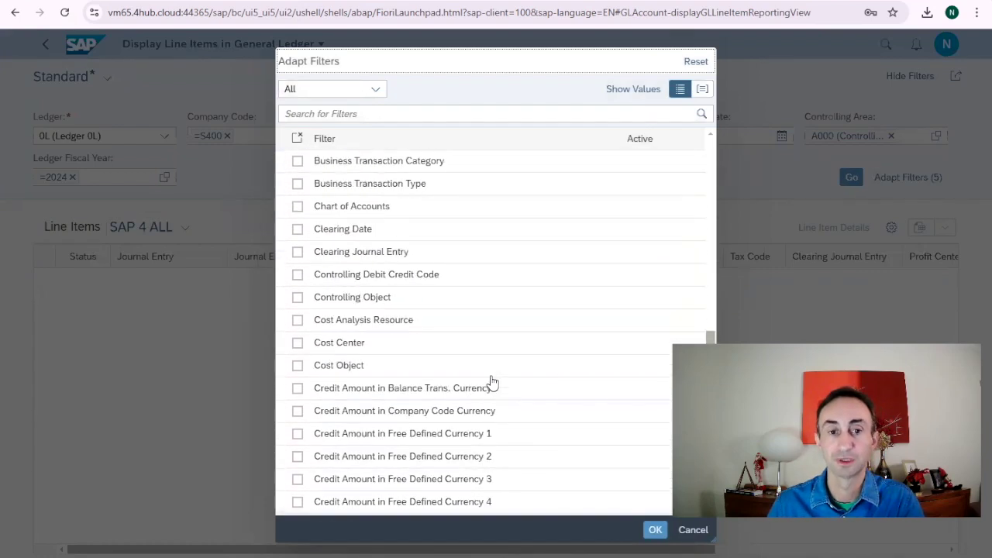
pyautogui.scroll(3, 467, 351)
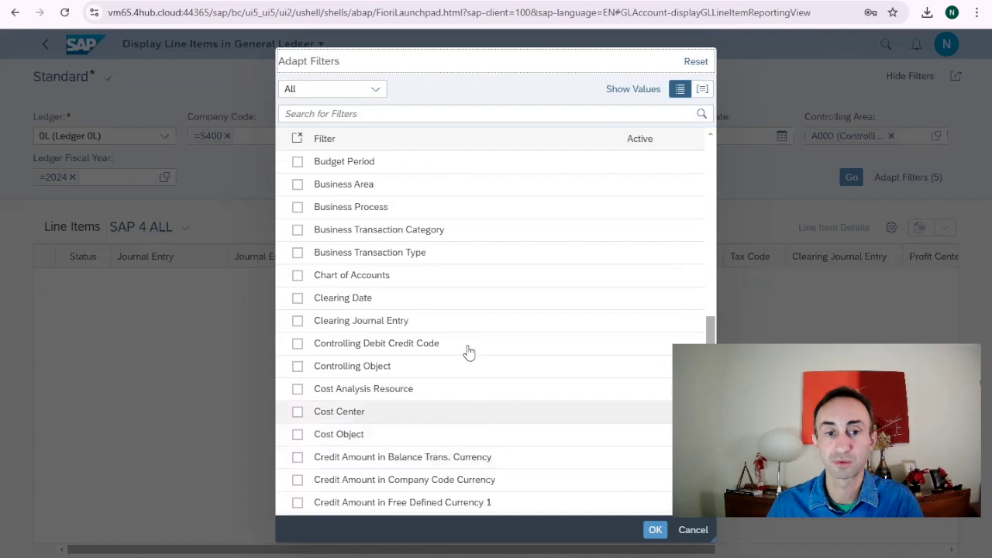
pyautogui.scroll(3, 469, 352)
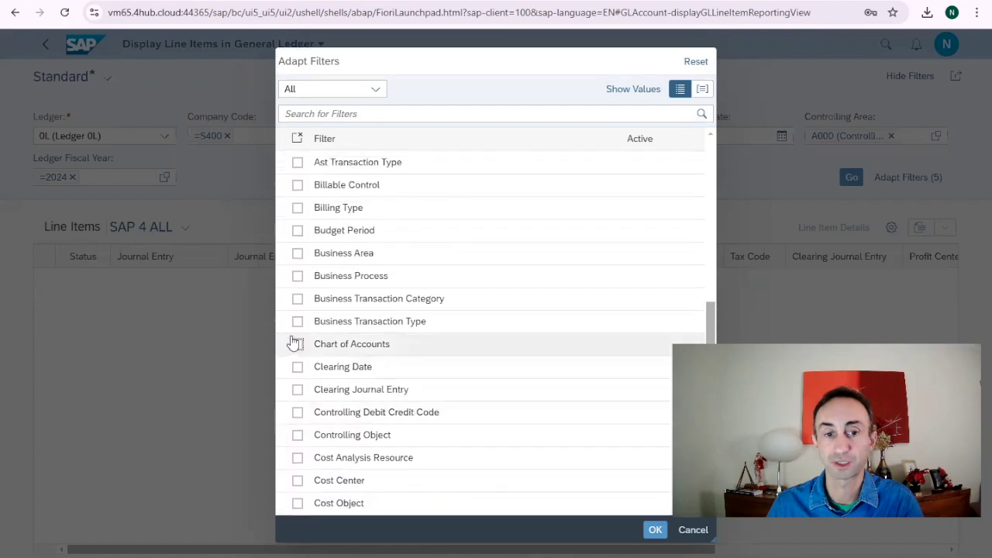
pyautogui.click(297, 344)
pyautogui.click(655, 530)
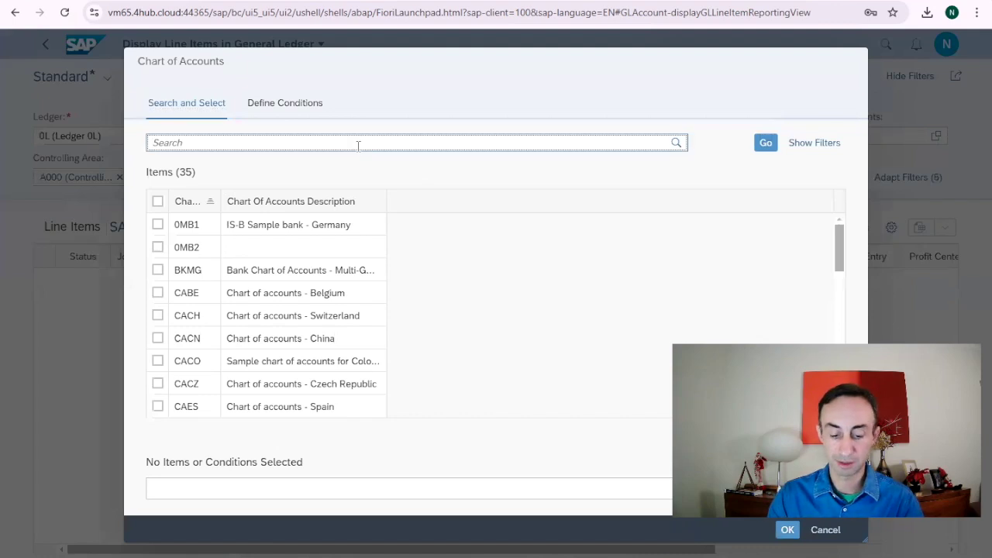
# Step: Search for the YCOA Standard Chart of Accounts and apply it as the Chart of Accounts filter value
pyautogui.write('a')
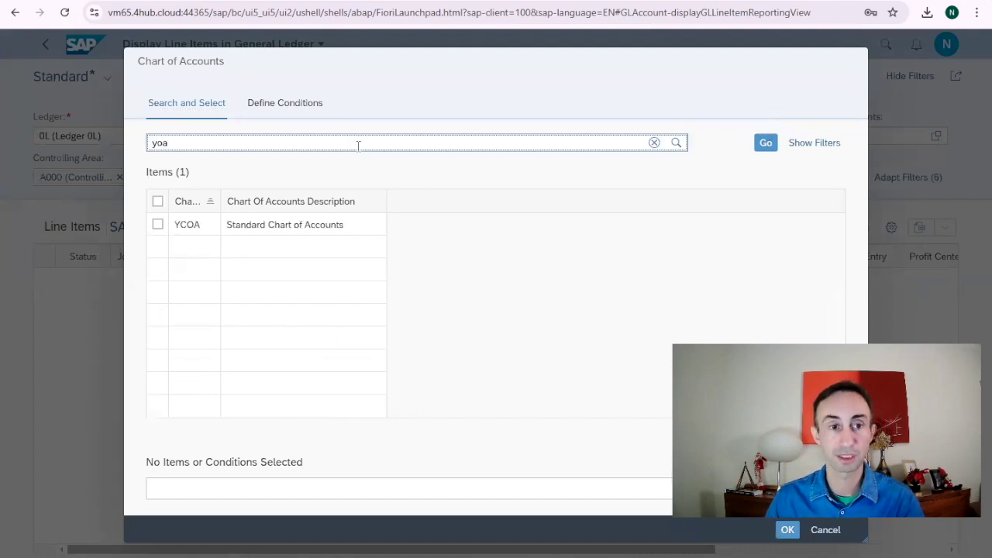
pyautogui.click(157, 225)
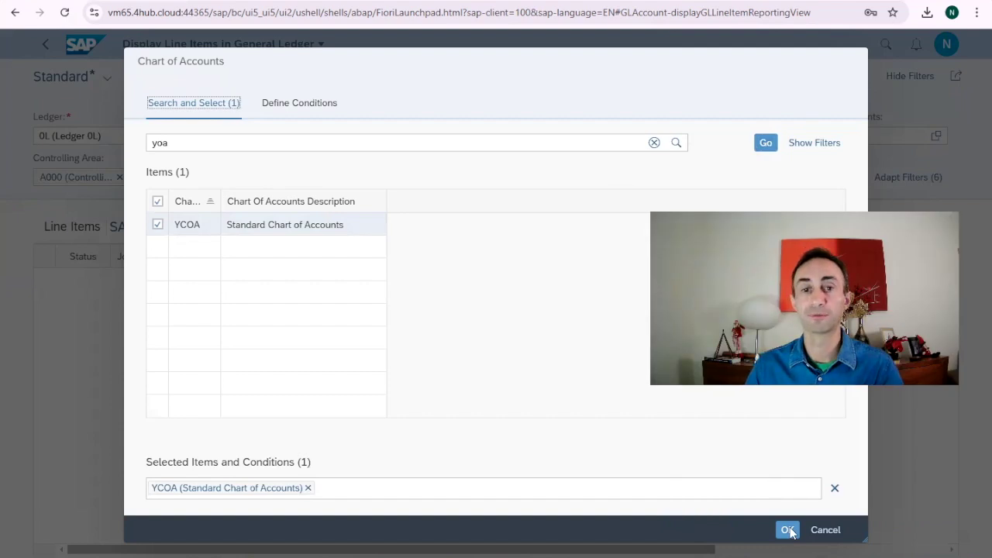
pyautogui.click(787, 529)
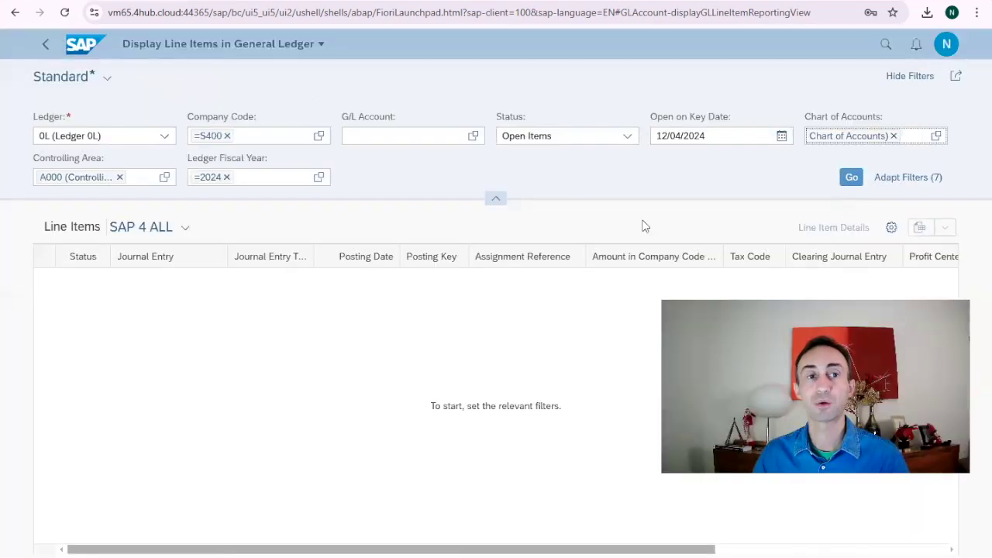
# Step: Save the current filter settings as a public default view named SAP 4 ALL
pyautogui.click(110, 78)
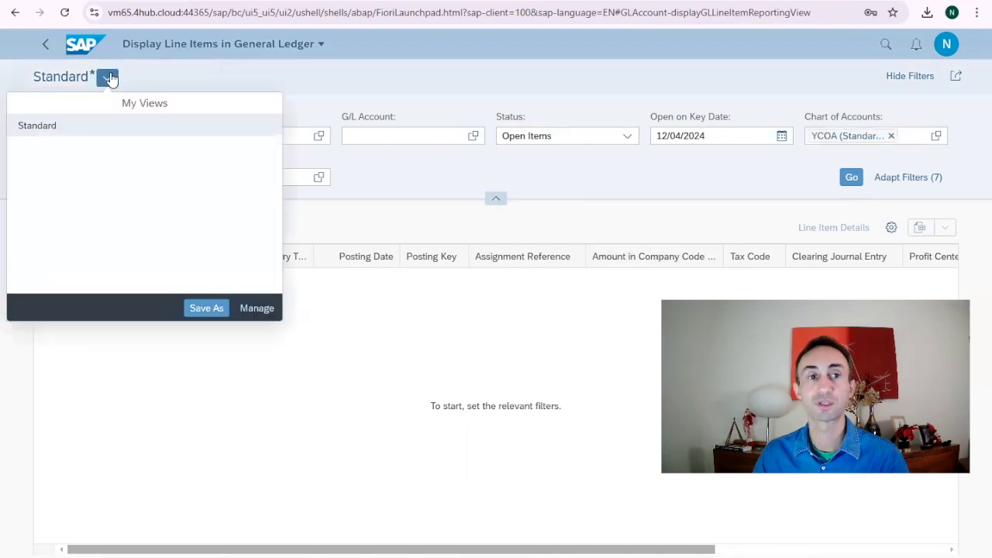
pyautogui.click(206, 308)
pyautogui.click(388, 318)
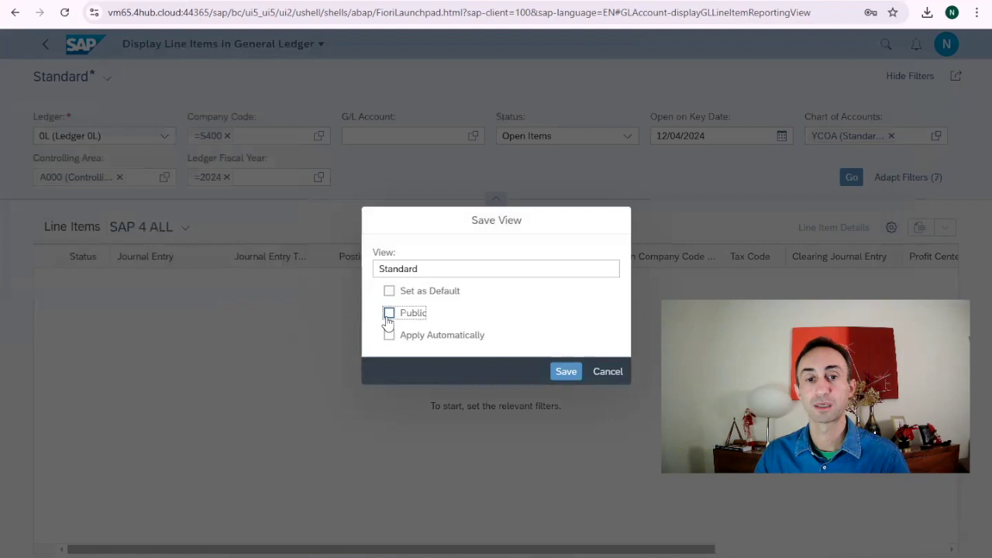
pyautogui.click(389, 290)
pyautogui.moveTo(446, 268); pyautogui.dragTo(365, 268)
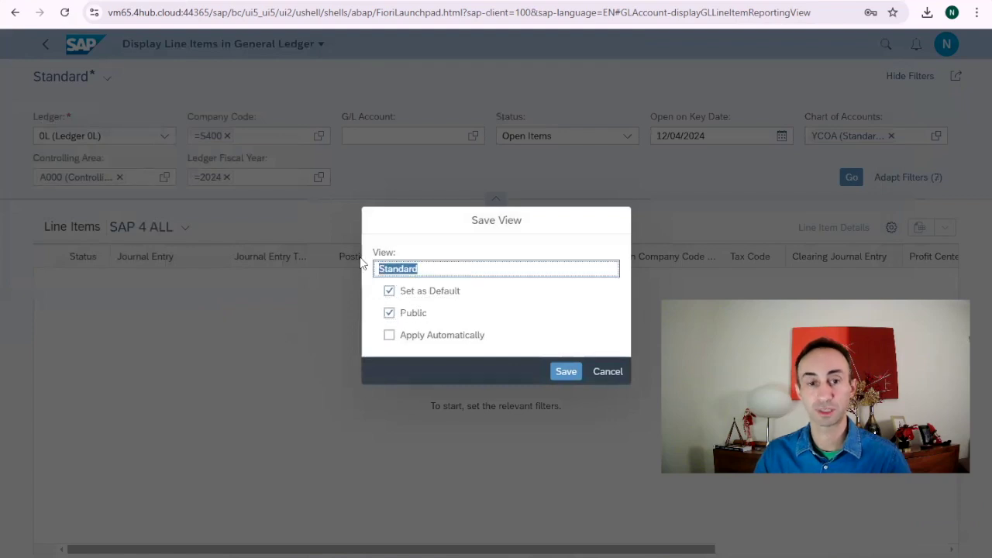
pyautogui.write('SAP ')
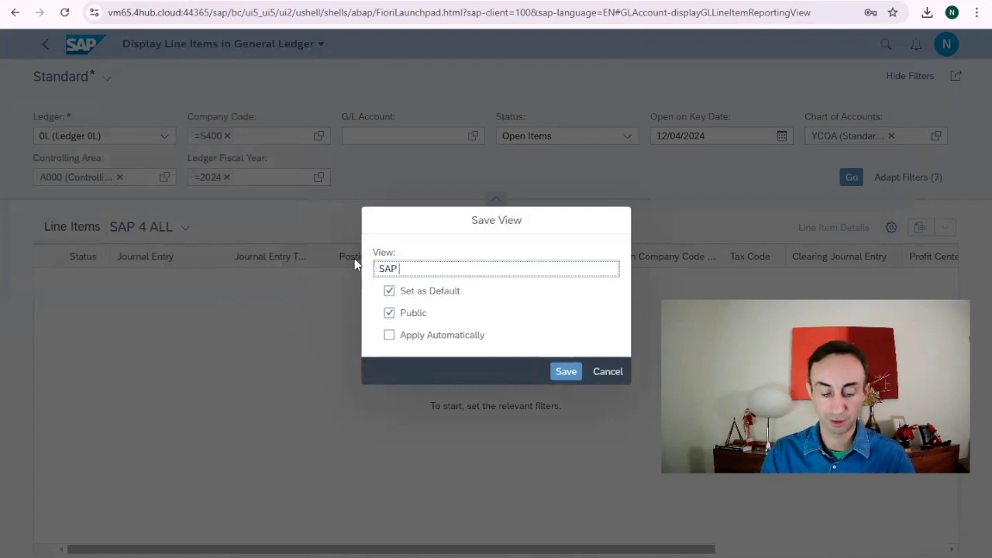
pyautogui.write('4 ALL')
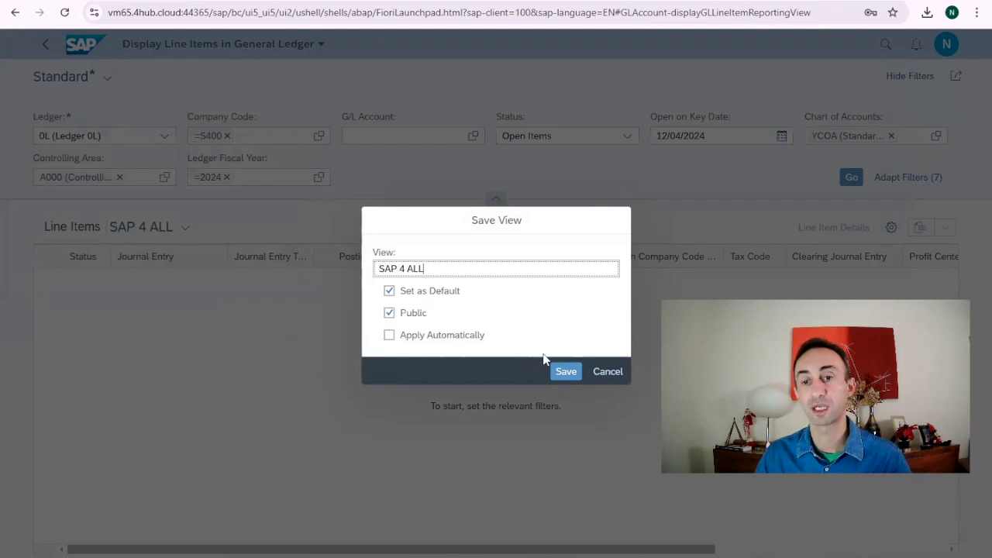
pyautogui.click(572, 372)
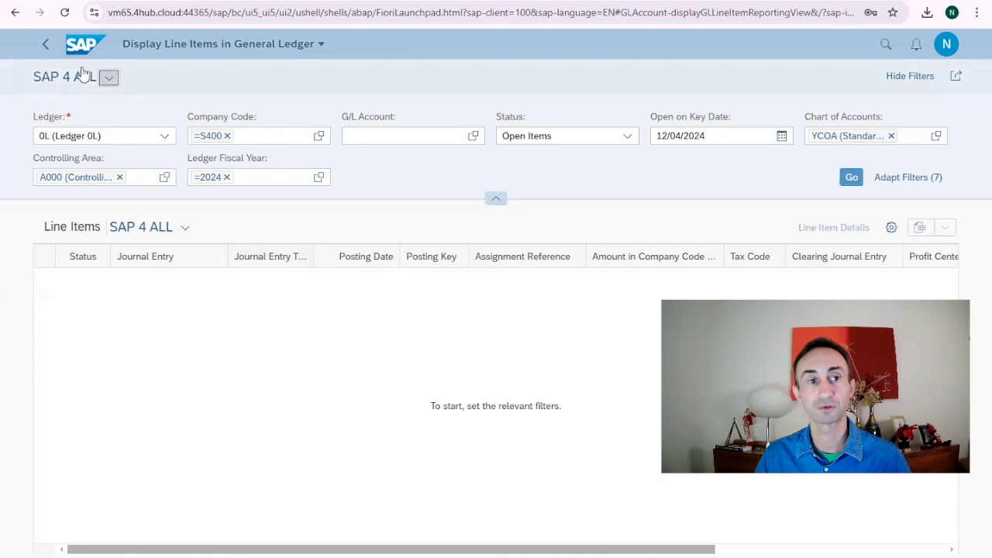
# Step: Return to the launchpad, reopen Display Line Items in General Ledger and run the list with the saved view
pyautogui.click(46, 45)
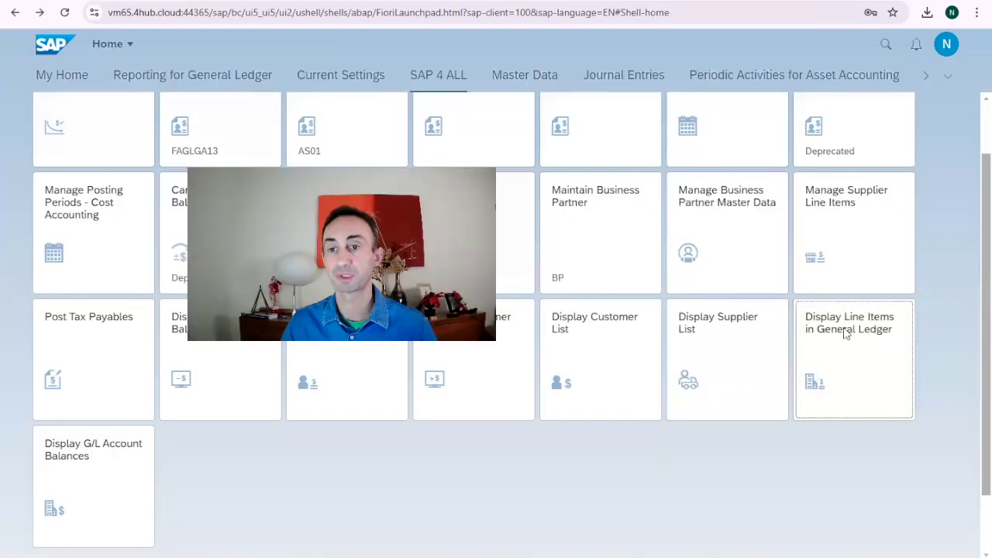
pyautogui.click(845, 333)
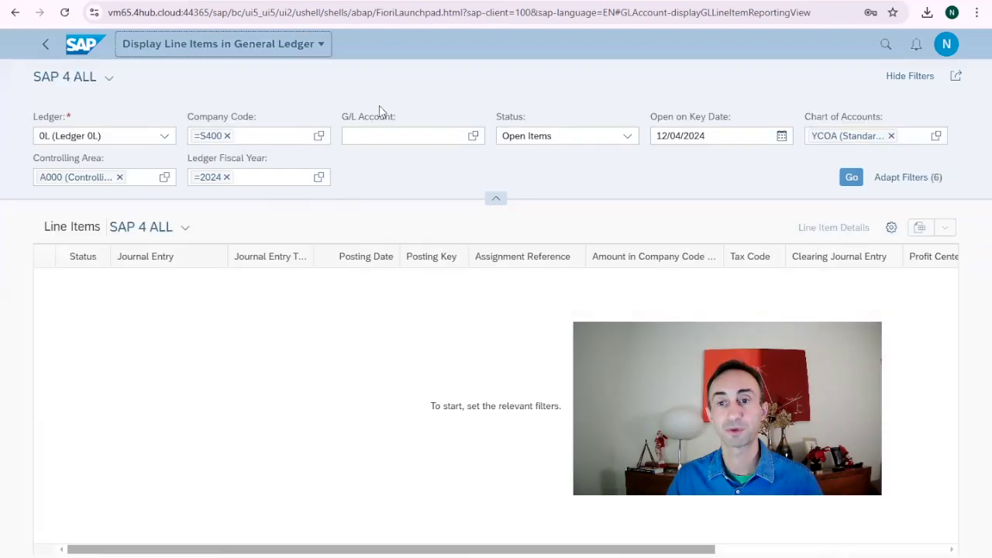
pyautogui.click(849, 177)
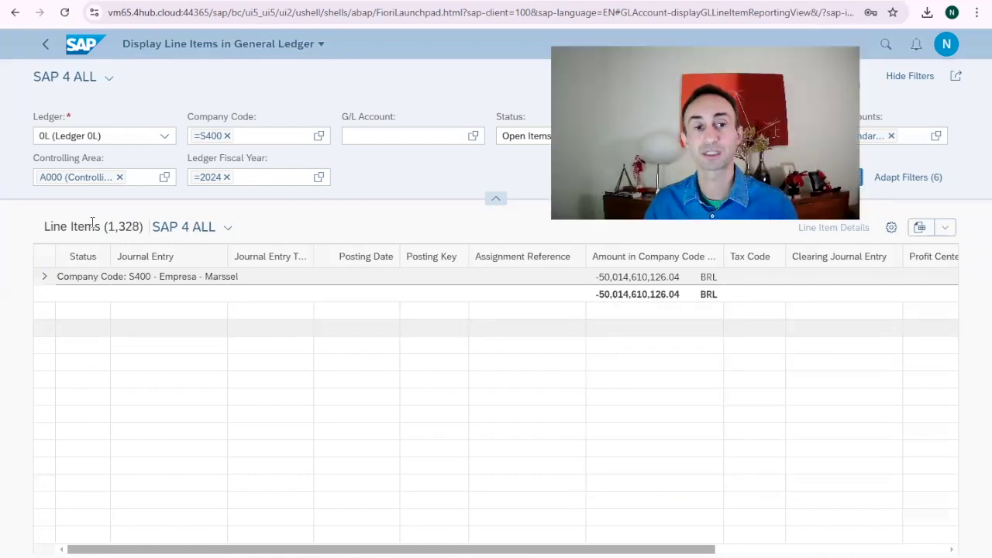
# Step: Expand company code S400 and its Payables Domestic, Down Payments-Customers and both Offsett. of Travel Expenses accounts to inspect the journal entries
pyautogui.click(44, 278)
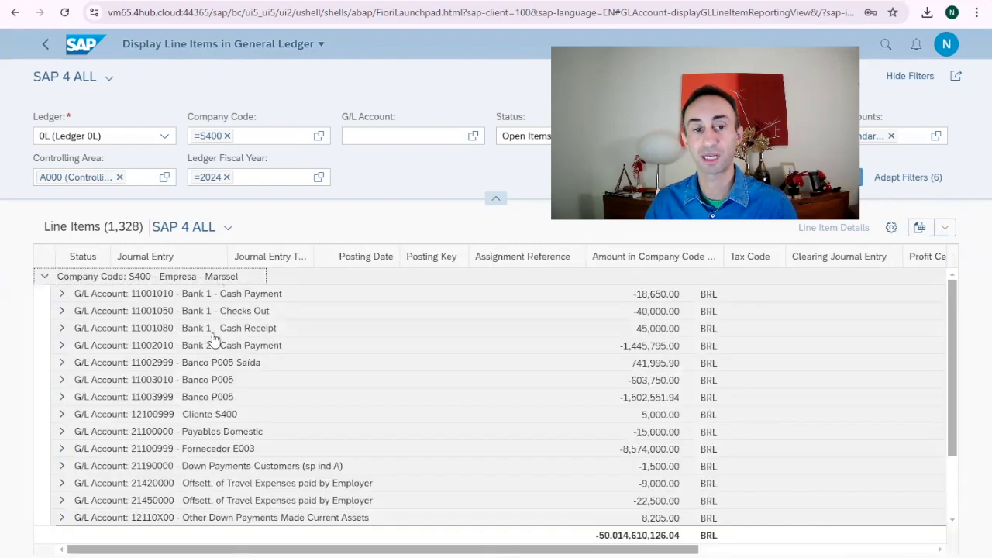
pyautogui.scroll(-2, 217, 440)
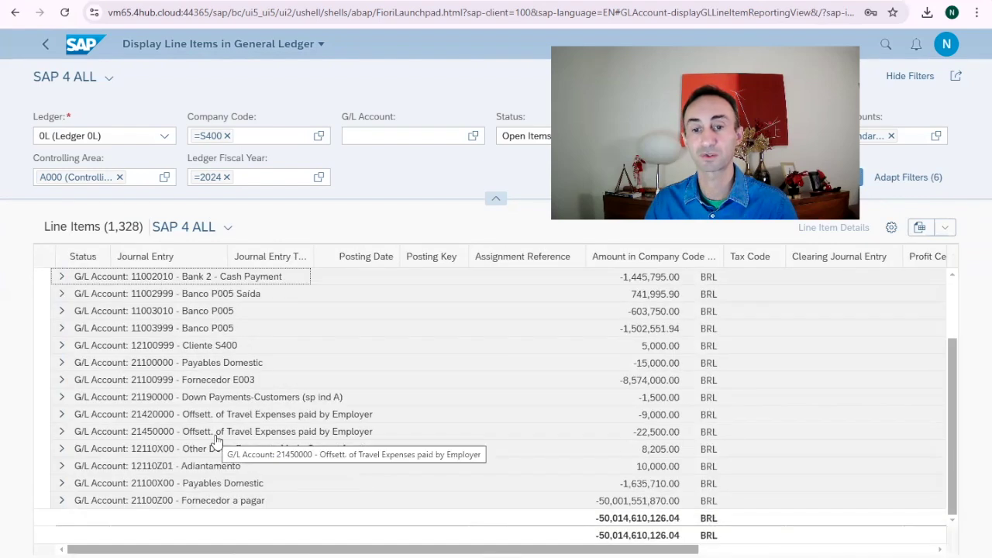
pyautogui.click(63, 364)
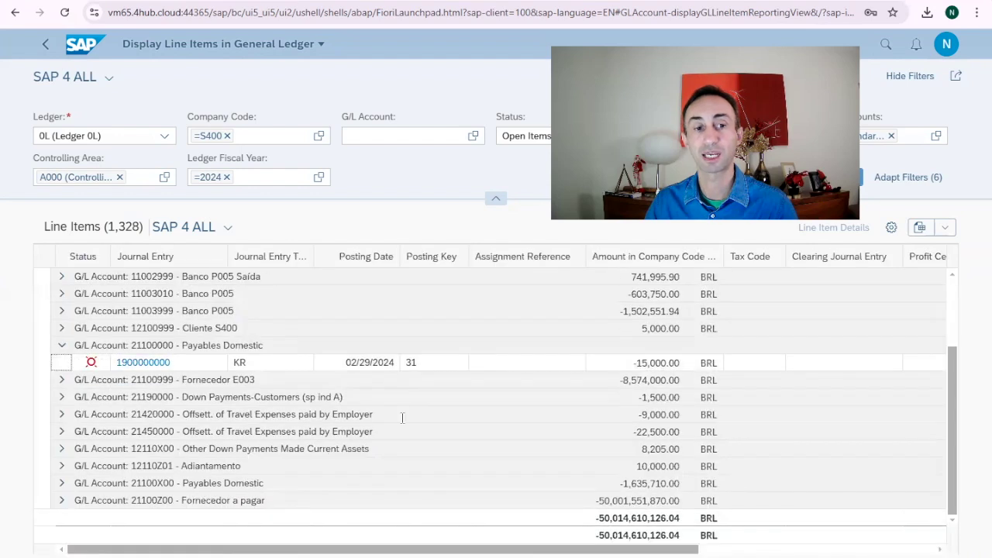
pyautogui.click(62, 397)
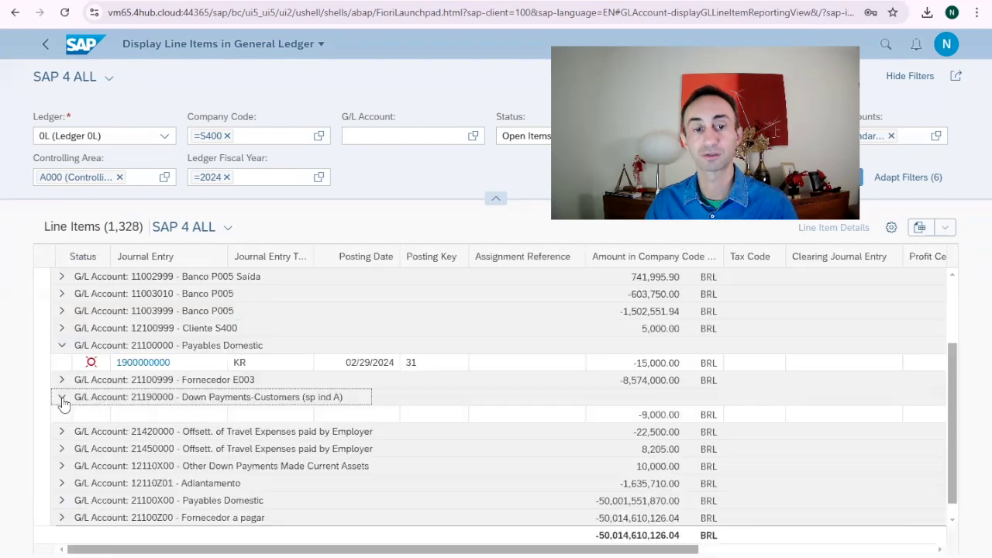
pyautogui.click(62, 414)
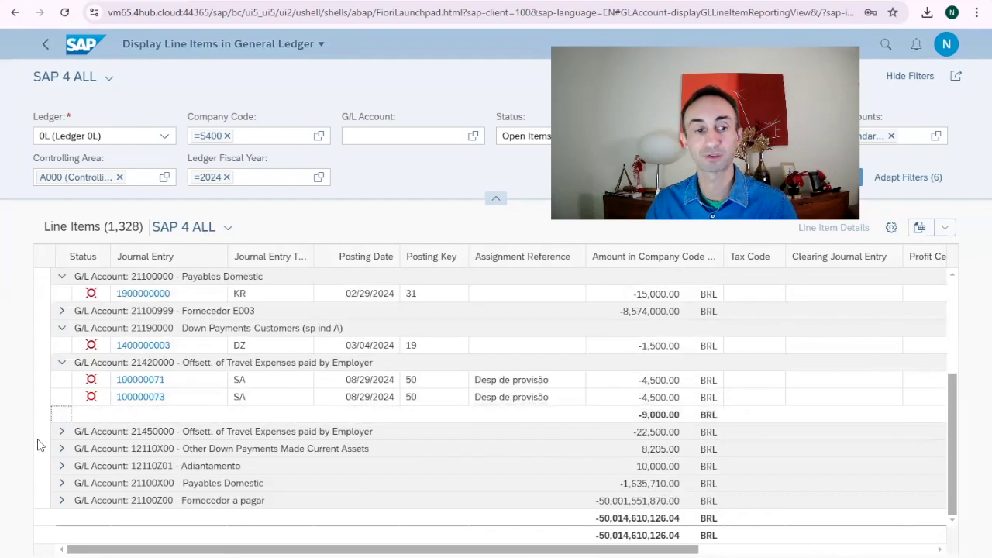
pyautogui.click(61, 434)
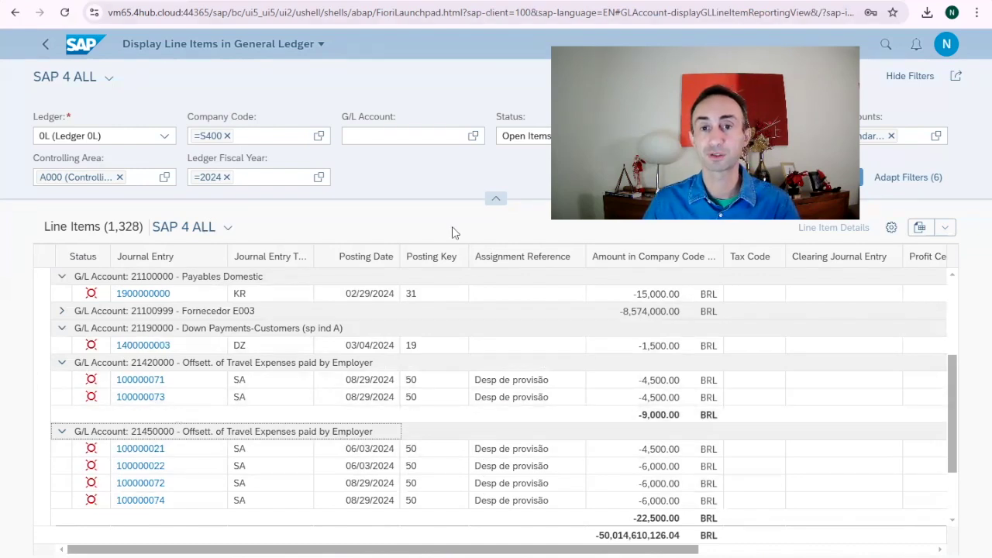
# Step: Open the line item details of the KR journal entry under Payables Domestic and review its basic fields
pyautogui.click(61, 298)
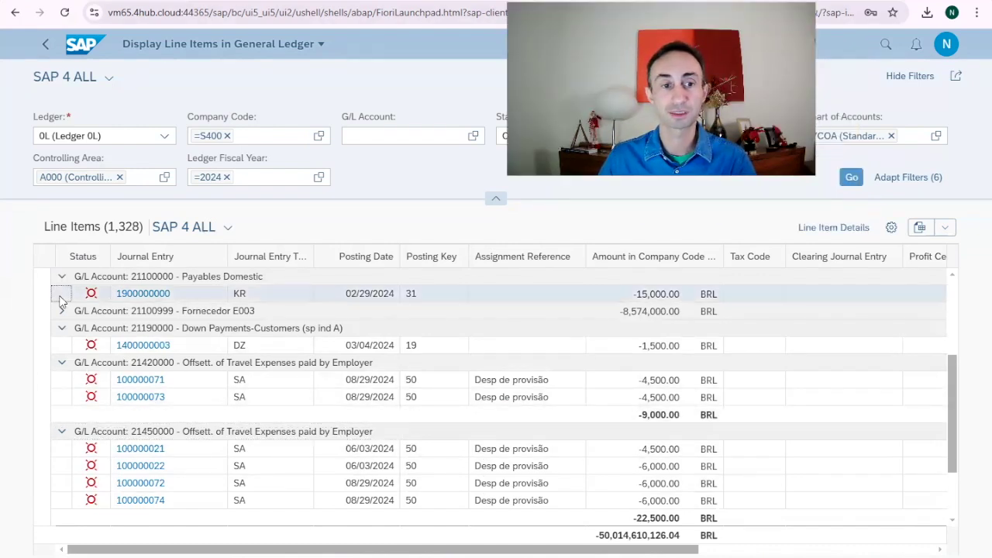
pyautogui.click(821, 231)
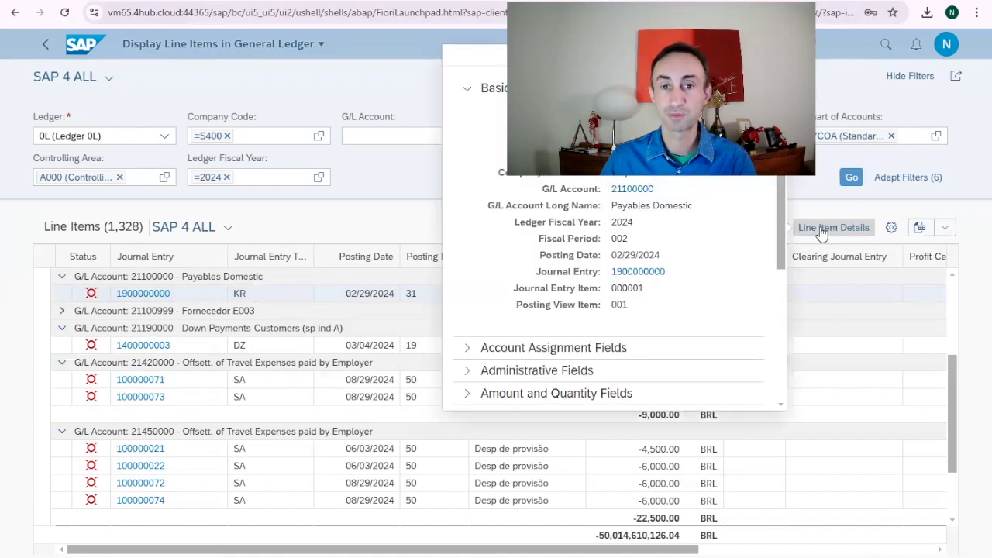
pyautogui.doubleClick(175, 13)
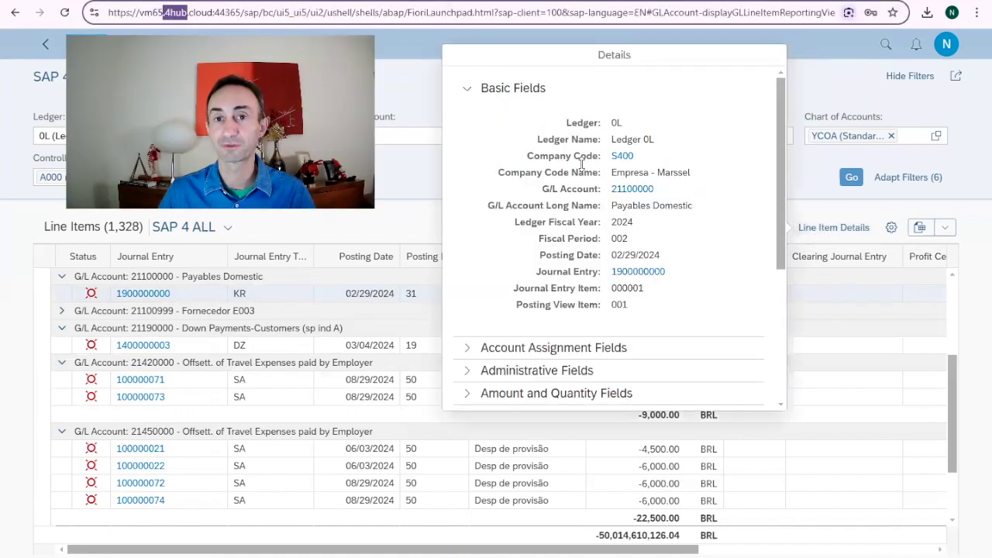
pyautogui.scroll(-2, 617, 193)
pyautogui.scroll(2, 675, 184)
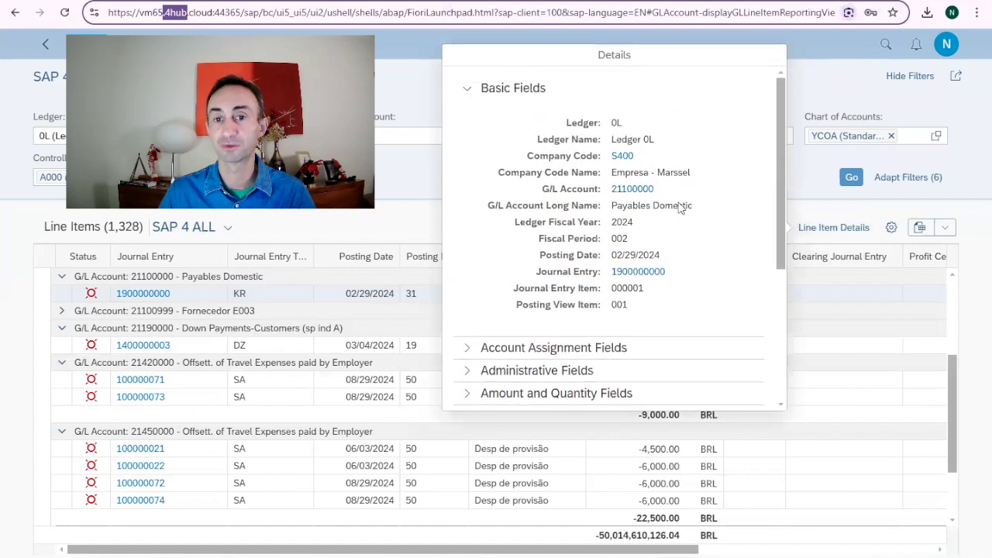
pyautogui.scroll(-3, 680, 206)
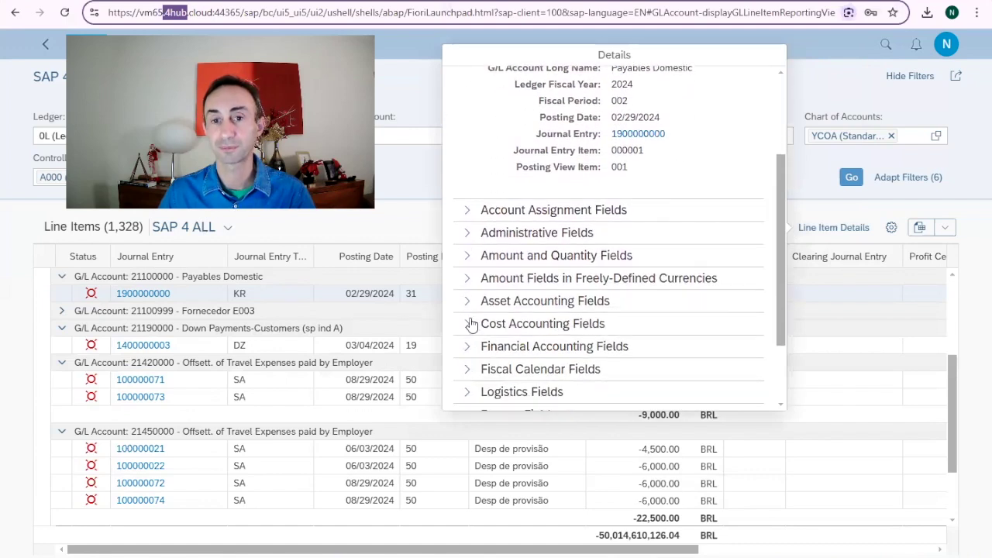
# Step: Expand the Financial Accounting Fields in the line item details and check the journal entry type and debit/credit code
pyautogui.click(468, 346)
pyautogui.scroll(-3, 662, 220)
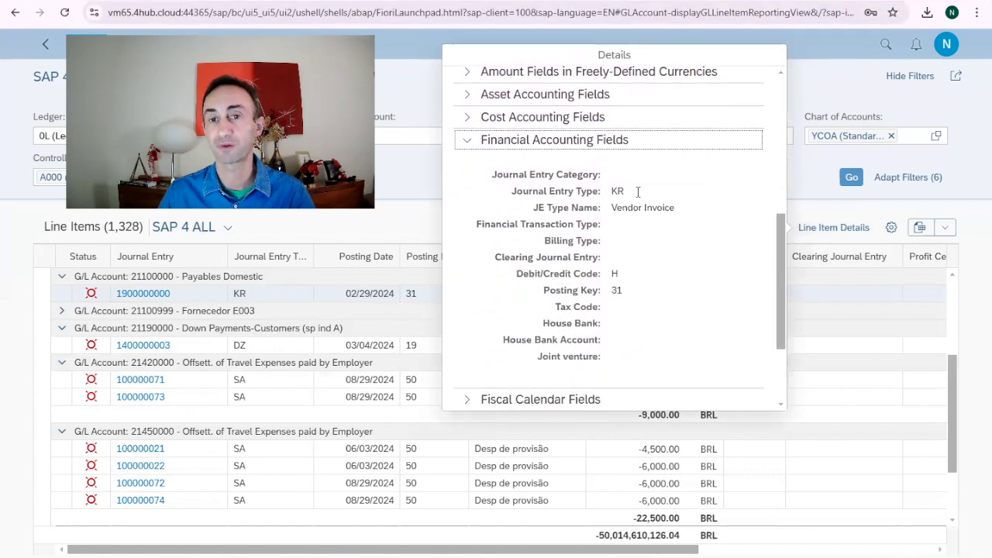
pyautogui.moveTo(638, 191); pyautogui.dragTo(609, 194)
pyautogui.scroll(-2, 515, 302)
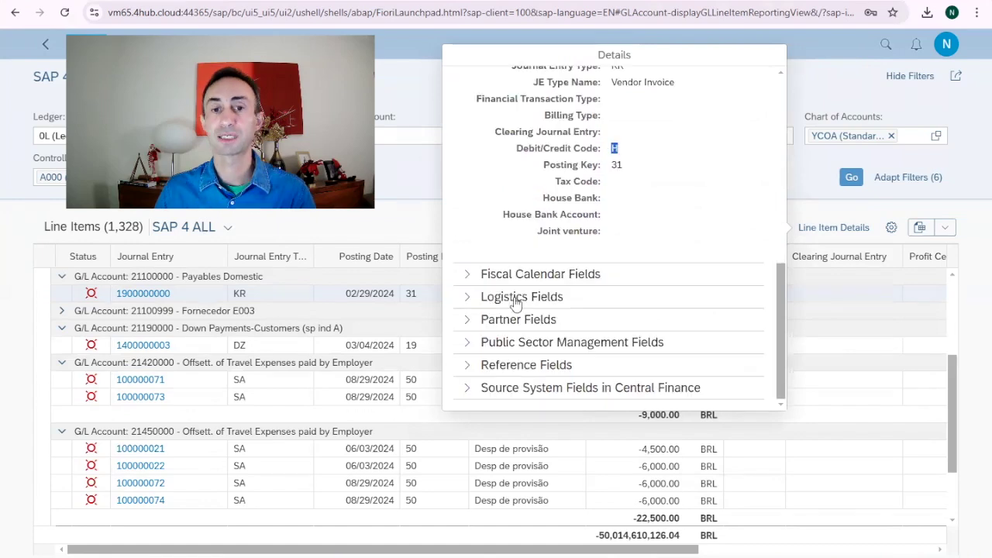
# Step: Expand the Fiscal Calendar Fields in the line item details and check the fiscal year variant and fiscal year period
pyautogui.click(472, 276)
pyautogui.scroll(-3, 656, 277)
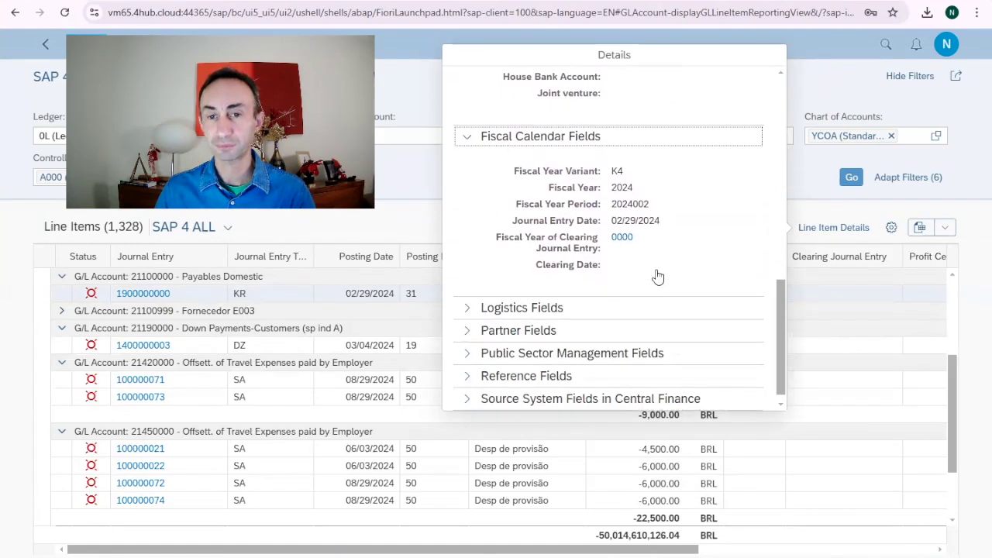
pyautogui.scroll(1, 643, 251)
pyautogui.click(630, 239)
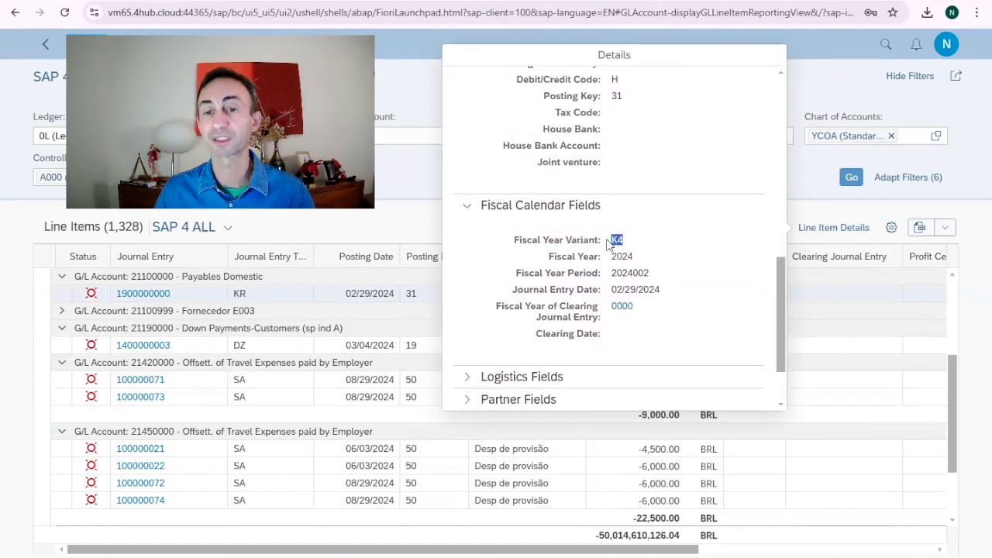
pyautogui.moveTo(651, 270); pyautogui.dragTo(619, 270)
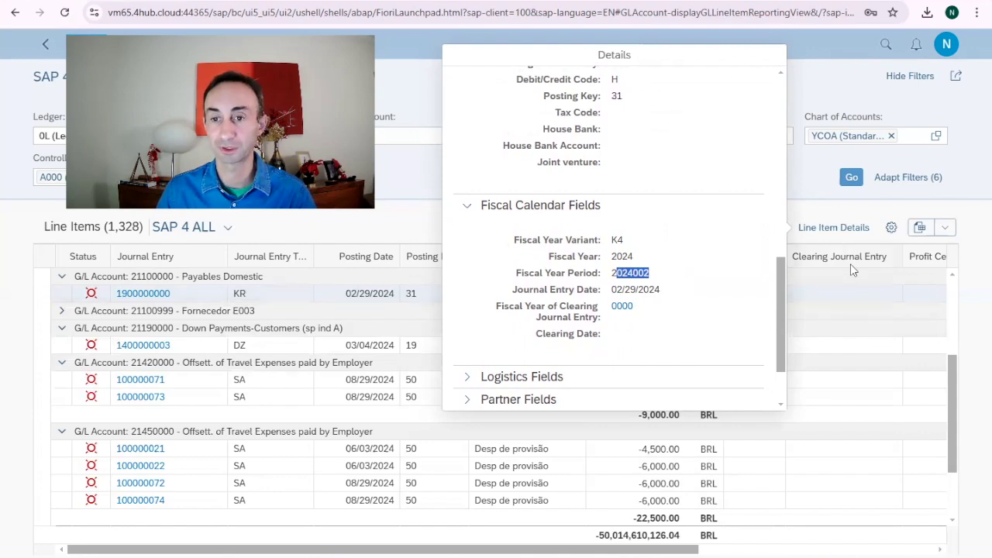
# Step: Close the details and remove the Assignment Reference column from the line item table
pyautogui.click(822, 213)
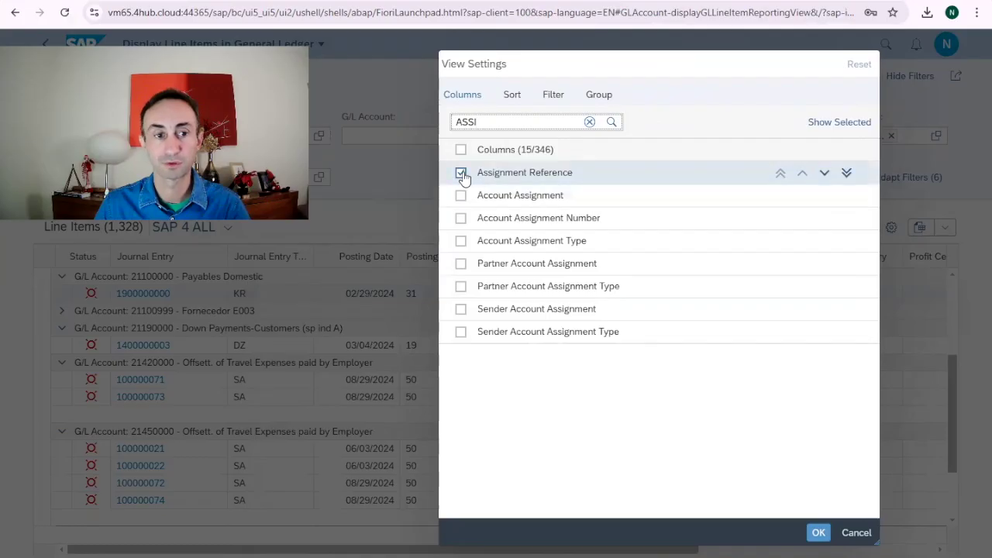
pyautogui.click(461, 172)
pyautogui.click(818, 533)
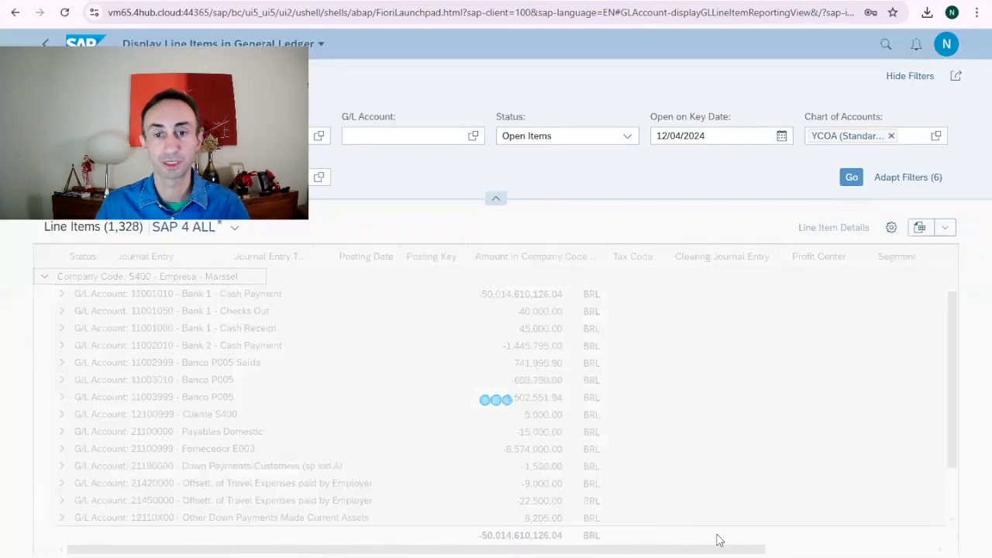
pyautogui.click(848, 550)
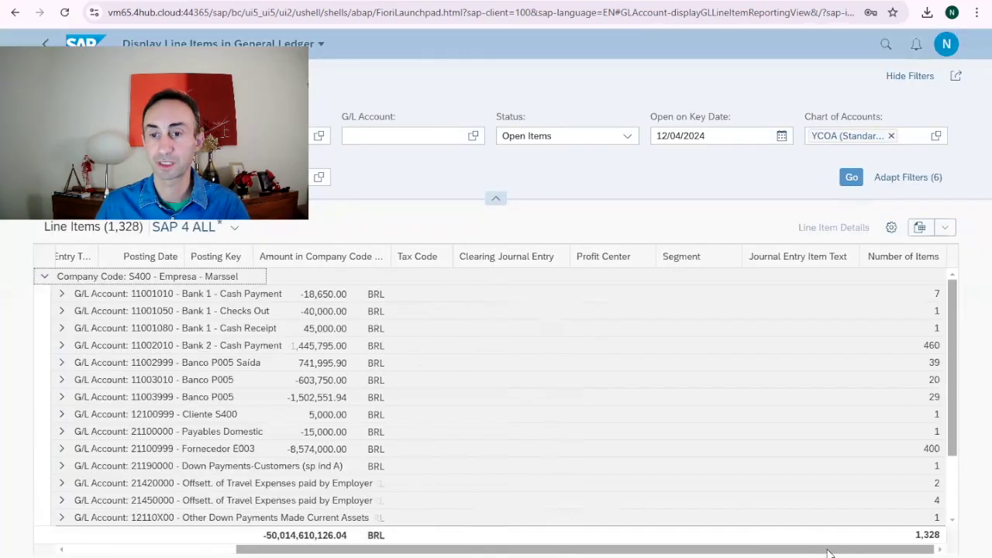
# Step: Add the Assignment Reference column back to the line item table
pyautogui.click(890, 230)
pyautogui.click(895, 226)
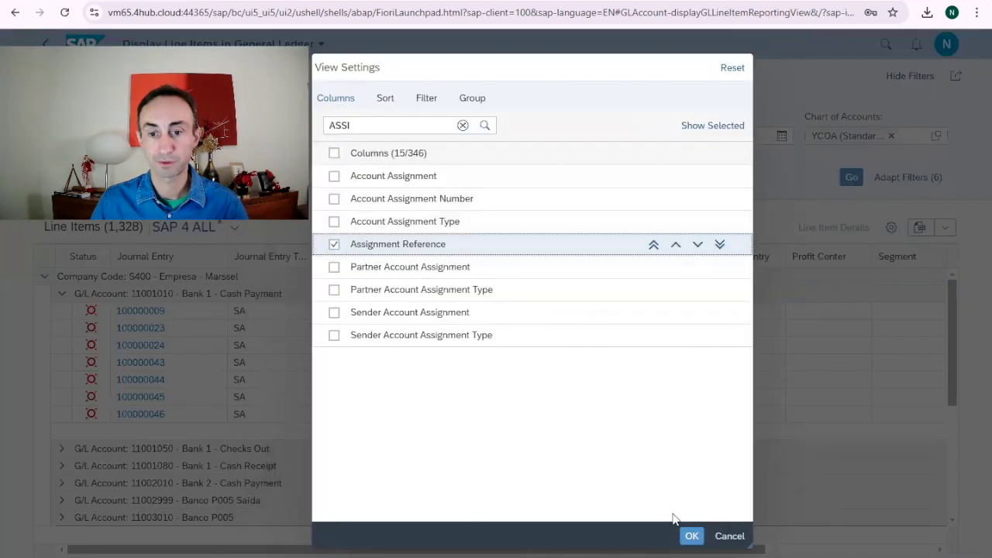
pyautogui.click(689, 533)
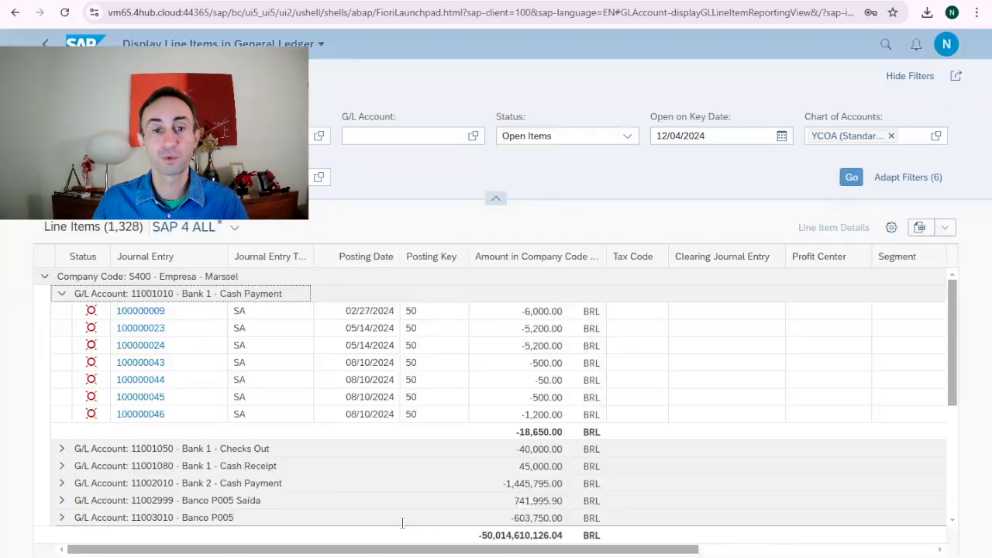
# Step: Move the Assignment Reference column between Journal Entry Type and Posting Date
pyautogui.moveTo(554, 552); pyautogui.dragTo(789, 550)
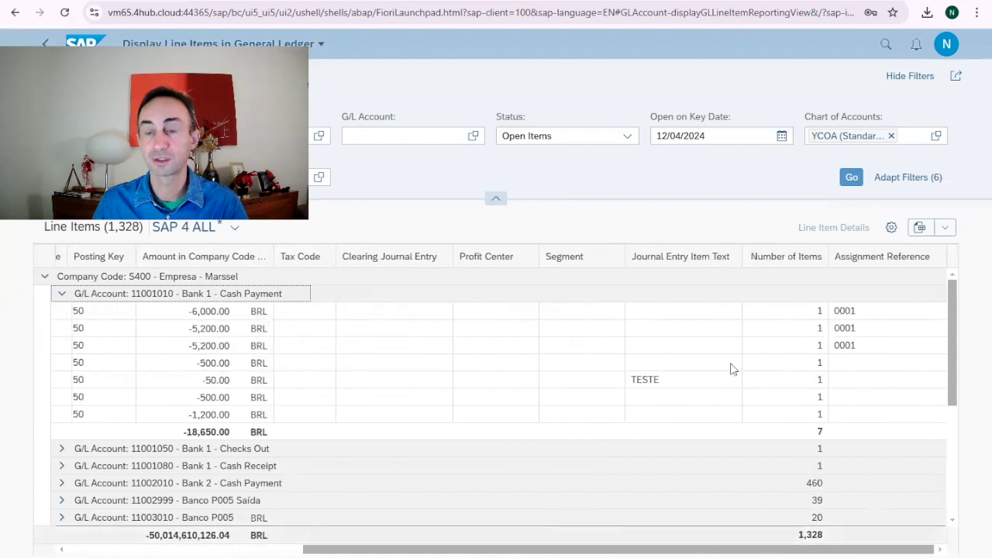
pyautogui.click(863, 256)
pyautogui.moveTo(863, 255); pyautogui.dragTo(217, 373)
pyautogui.moveTo(570, 551); pyautogui.dragTo(335, 552)
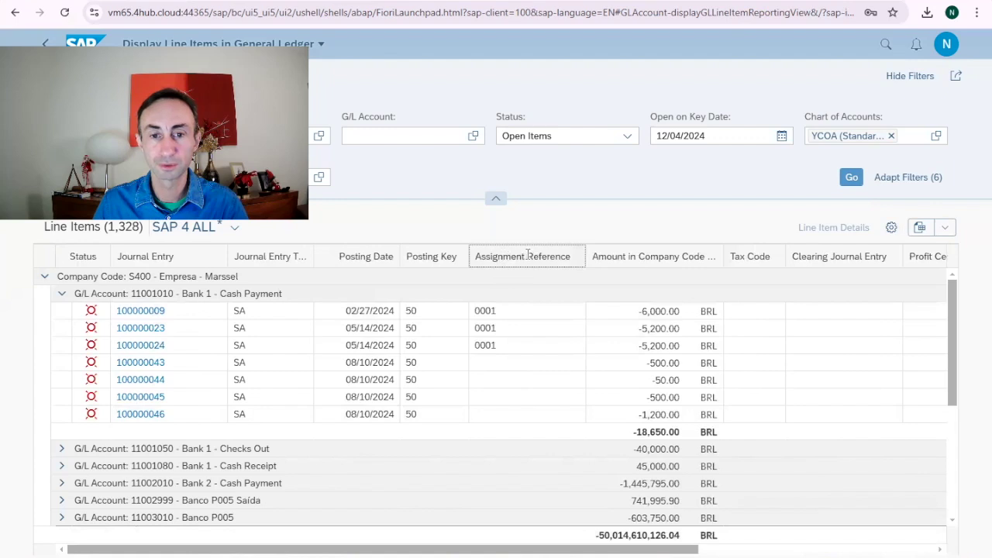
pyautogui.moveTo(527, 256); pyautogui.dragTo(350, 268)
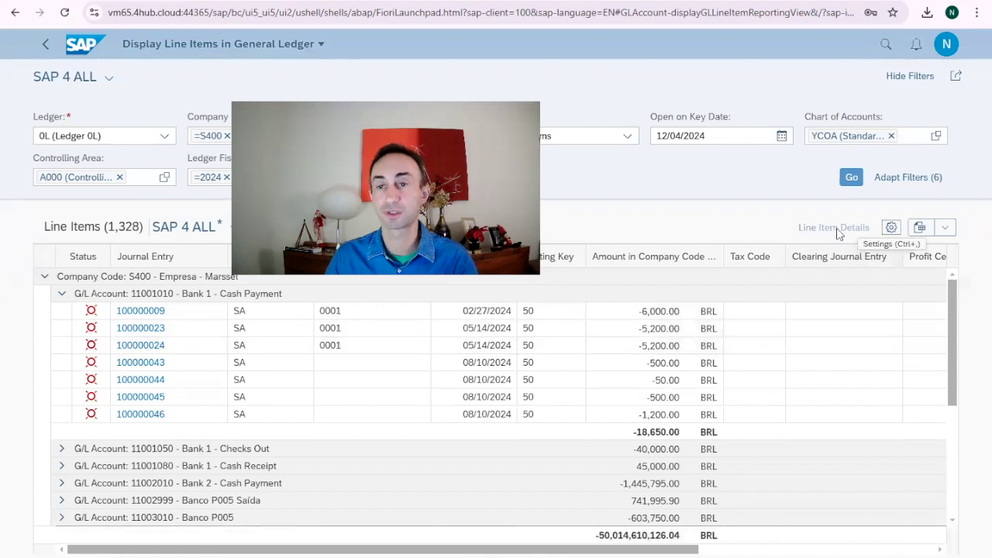
# Step: Export the line items to a spreadsheet with the custom file name "sap 4 all" and look through its columns in Excel
pyautogui.click(944, 227)
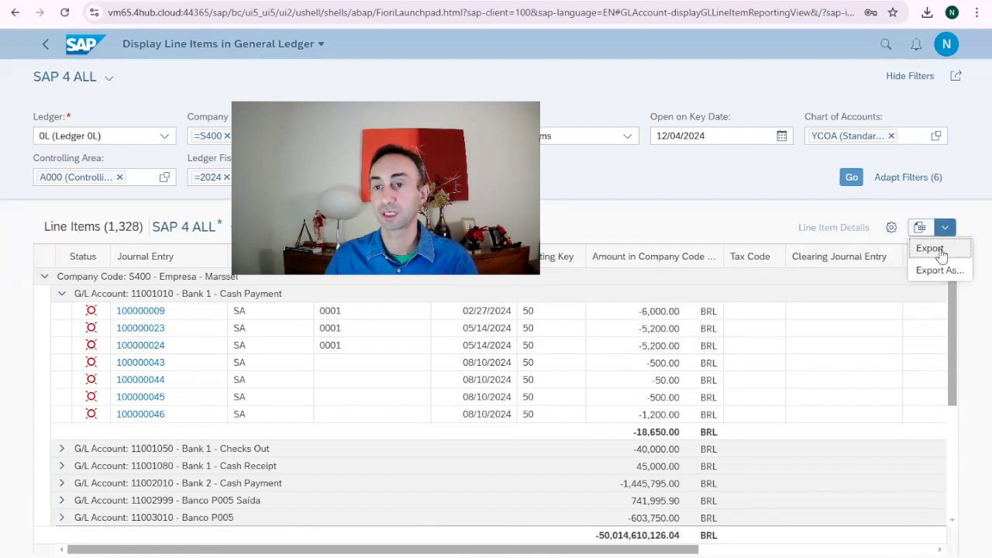
pyautogui.click(939, 269)
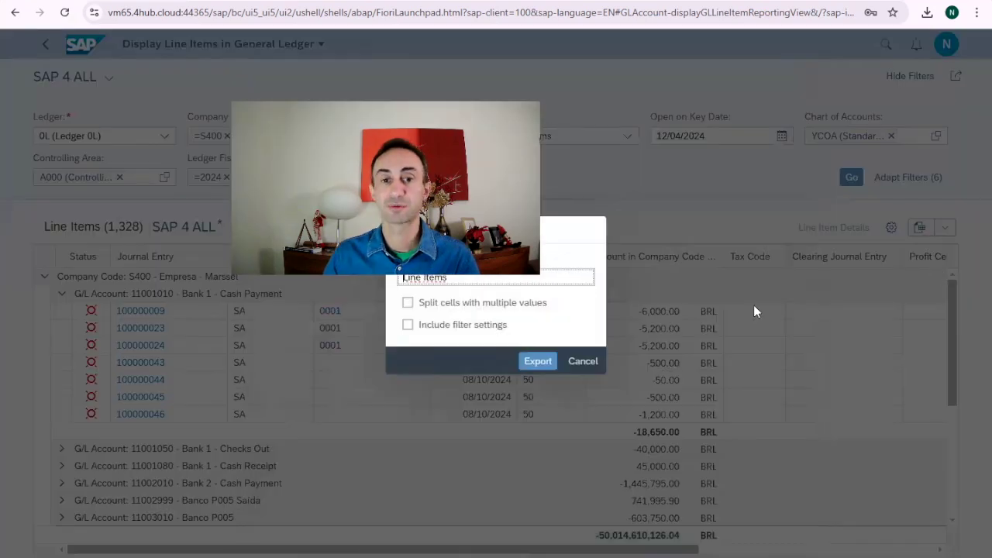
pyautogui.tripleClick(538, 288)
pyautogui.write('sap 4 ')
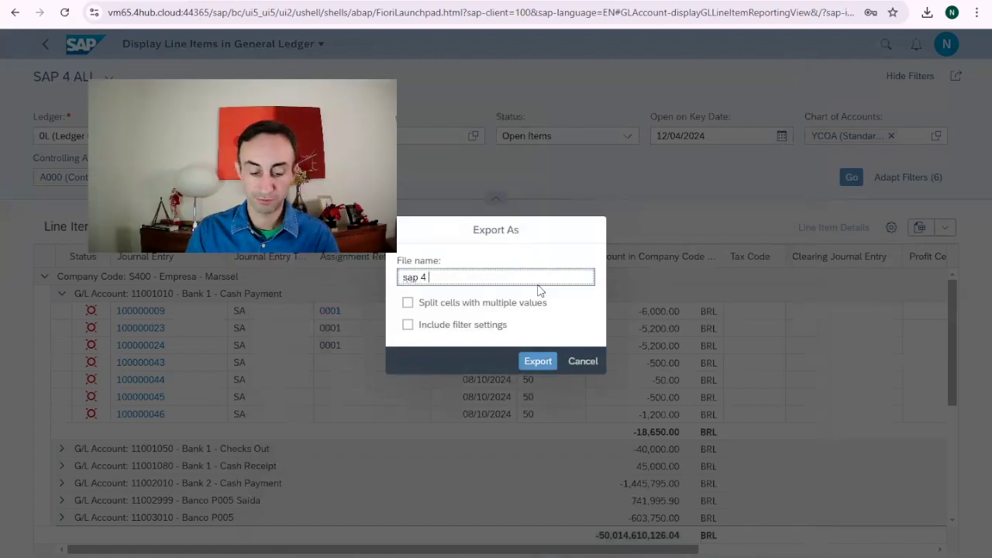
pyautogui.write('all')
pyautogui.press('Return')
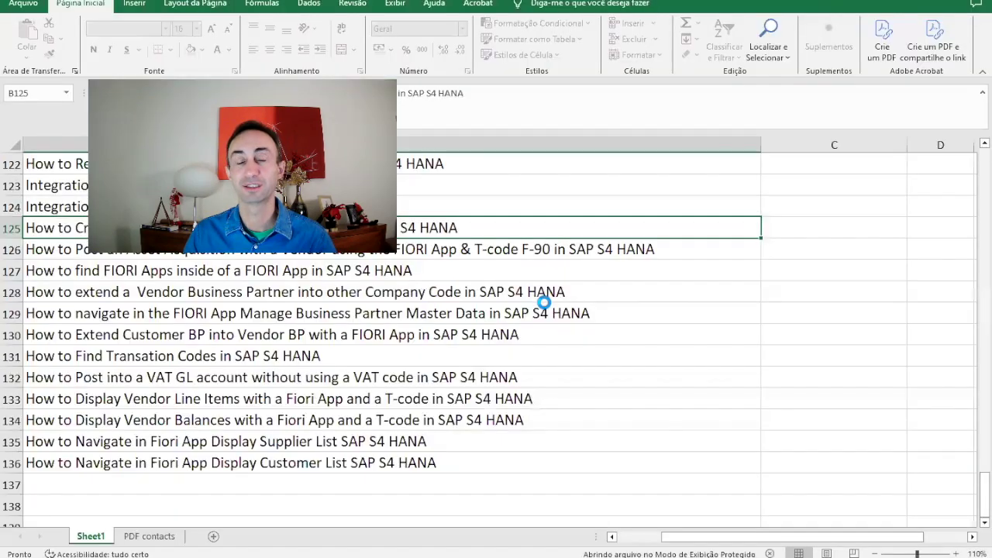
pyautogui.hscroll(5, 496, 310)
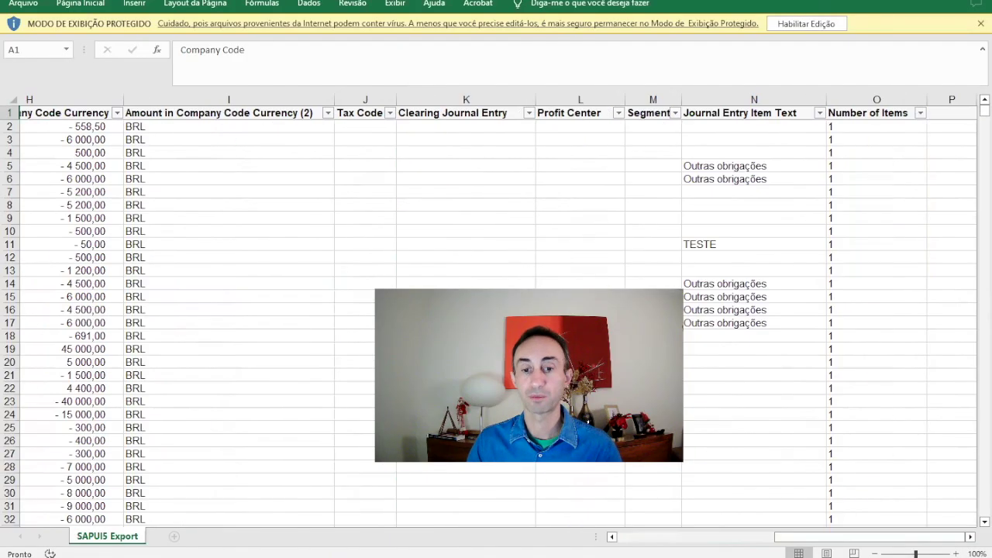
# Step: Switch back to the Fiori app in the browser, reload the line items with the Standard table view and expand company code S400
pyautogui.hotkey('alt', 'Tab')
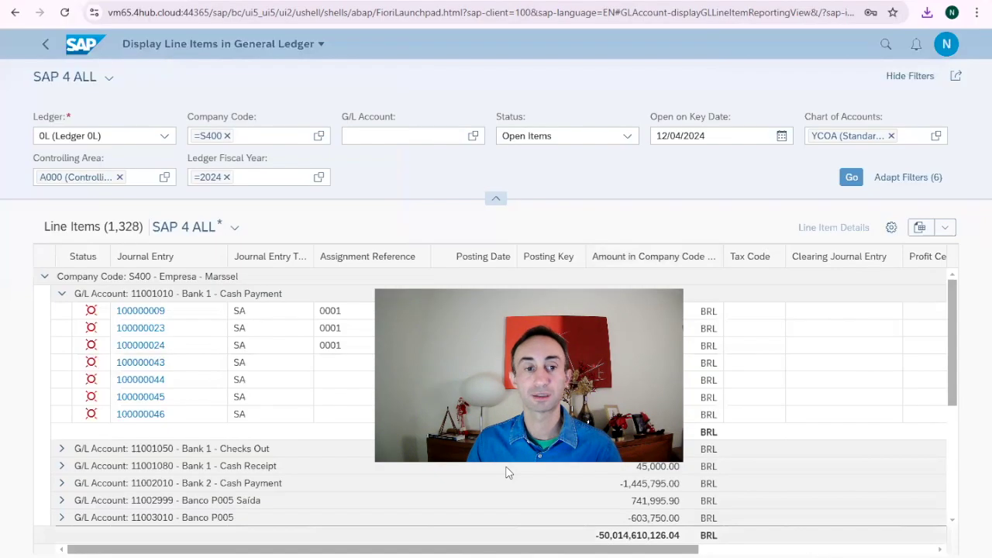
pyautogui.click(234, 227)
pyautogui.click(133, 282)
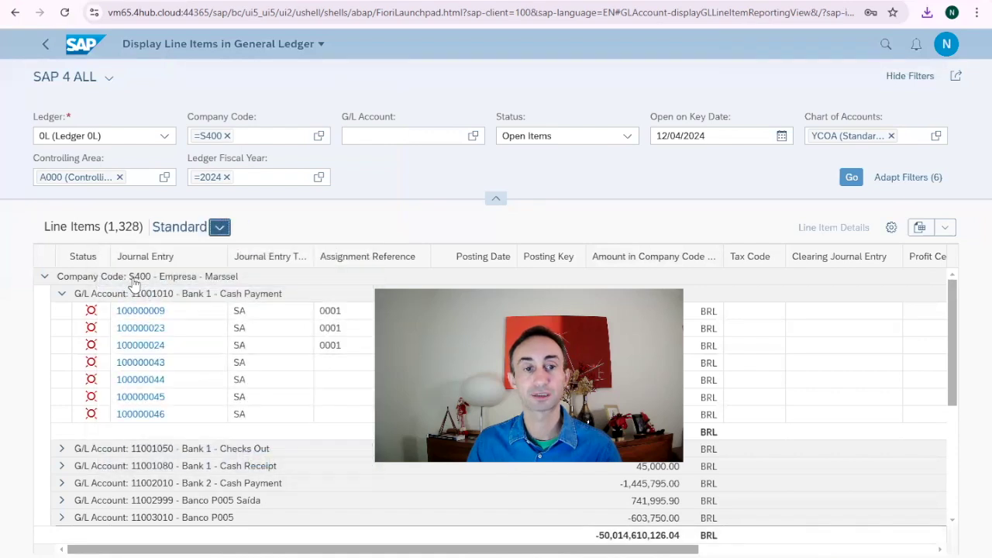
pyautogui.click(851, 178)
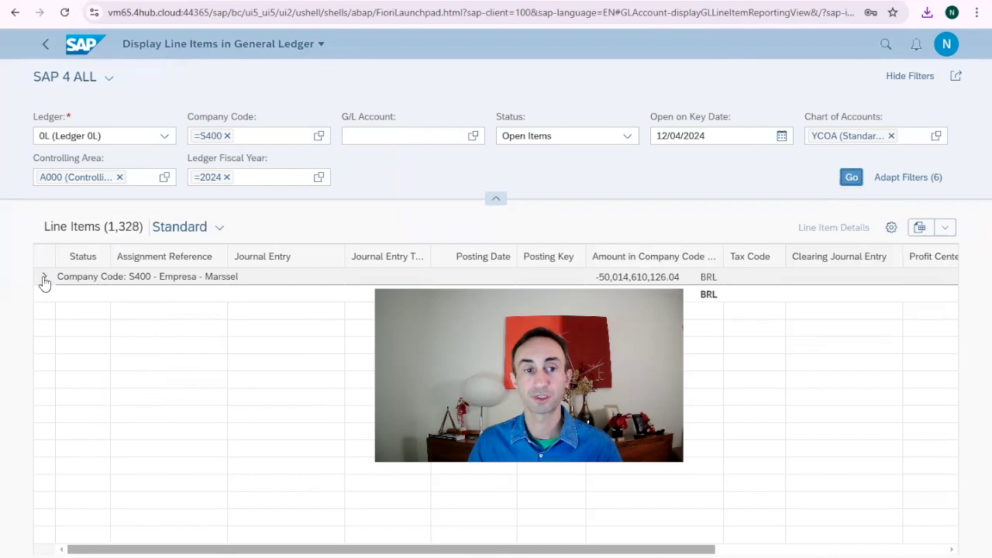
pyautogui.click(45, 277)
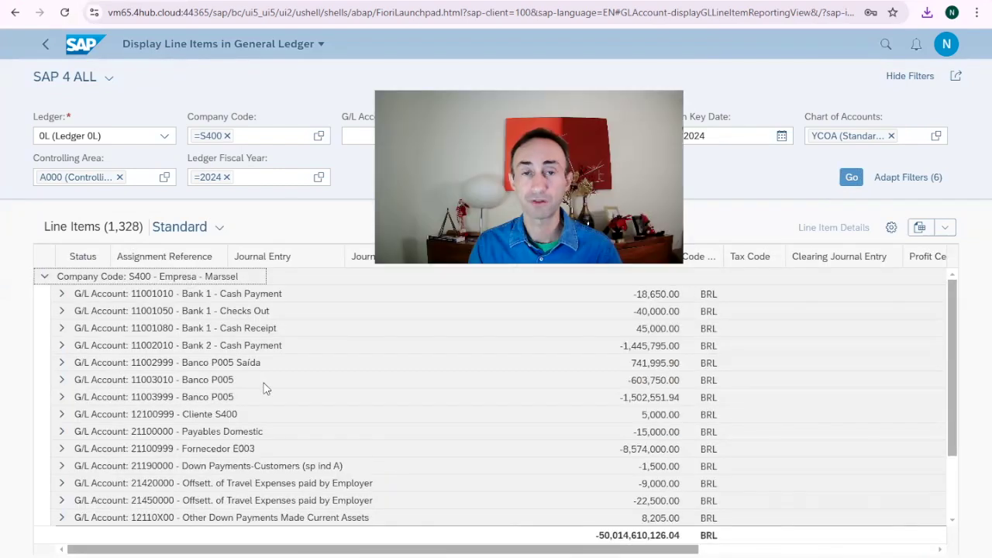